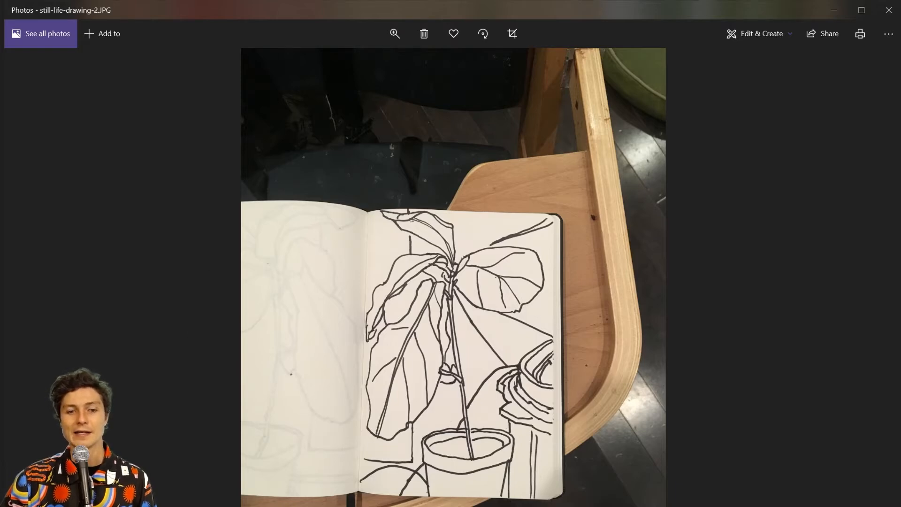
Switch from Windows Photos to the Photoshop Home screen
key("alt+Tab")
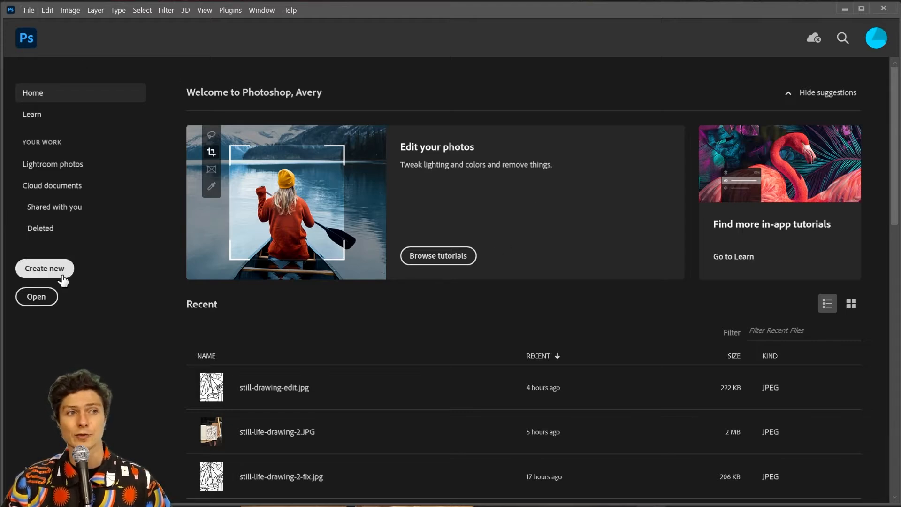
Open still-life-drawing-2.JPG as a Photoshop document through File > Open
left_click(32, 9)
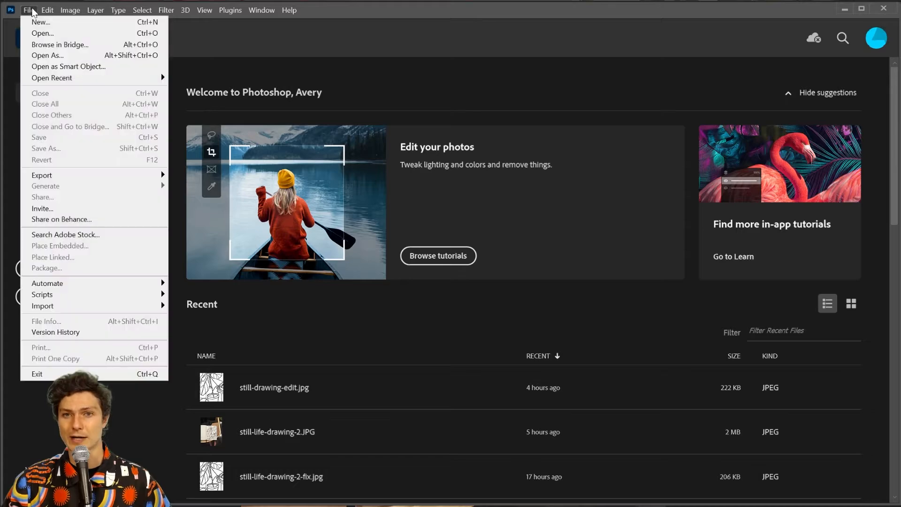
left_click(34, 32)
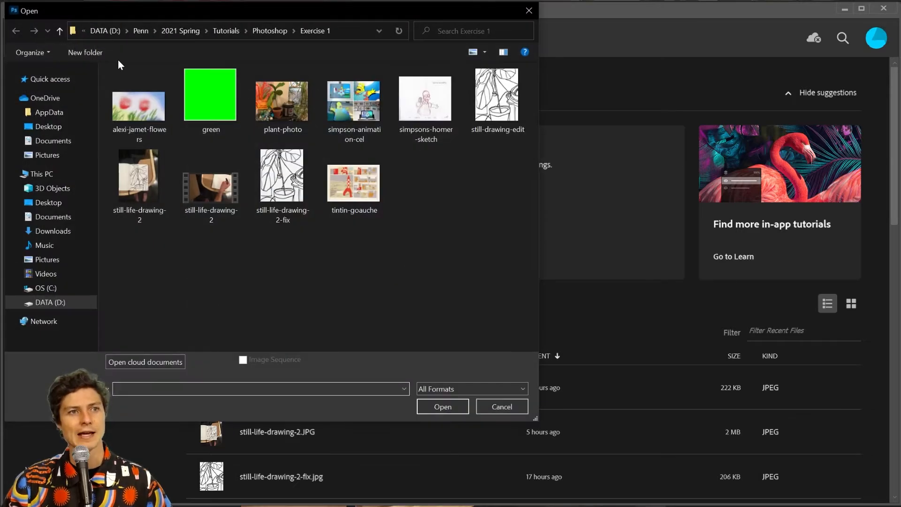
left_click(133, 210)
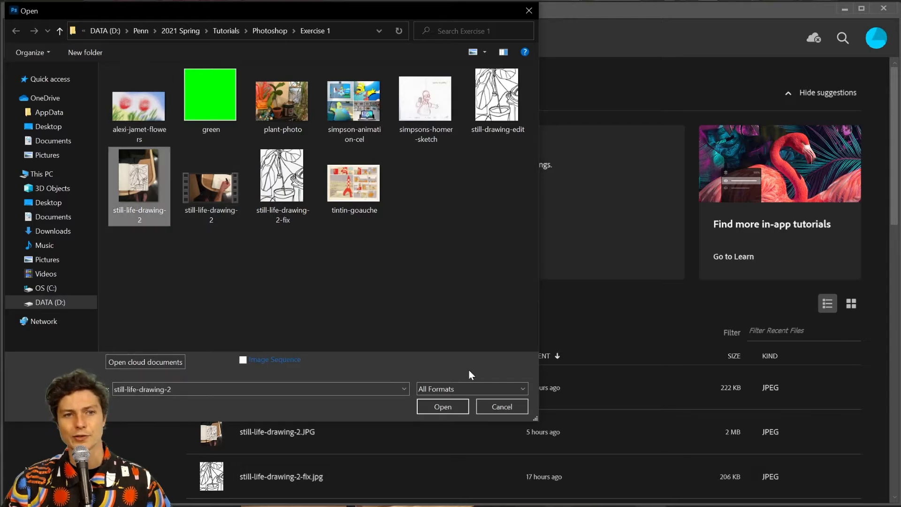
left_click(453, 403)
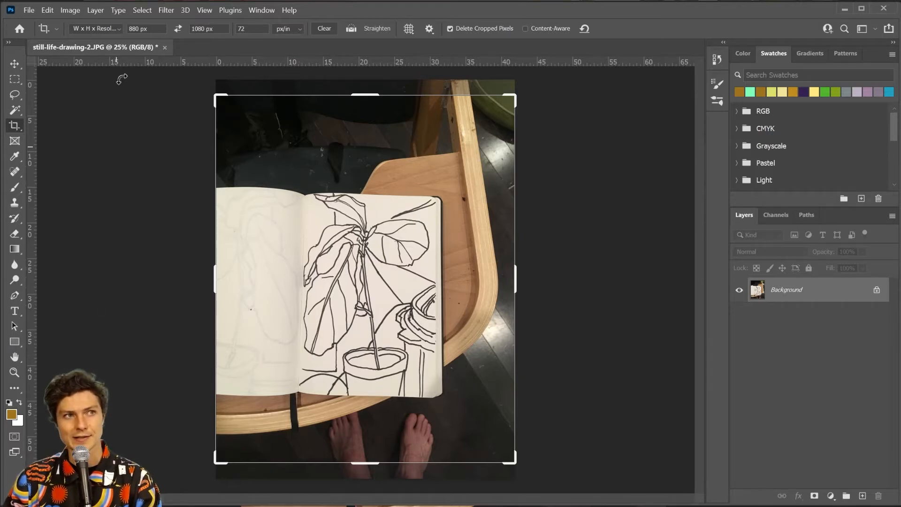
Set the Crop tool to the W x H x Resolution preset at 880 px by 1080 px
left_click_drag(149, 29, 89, 30)
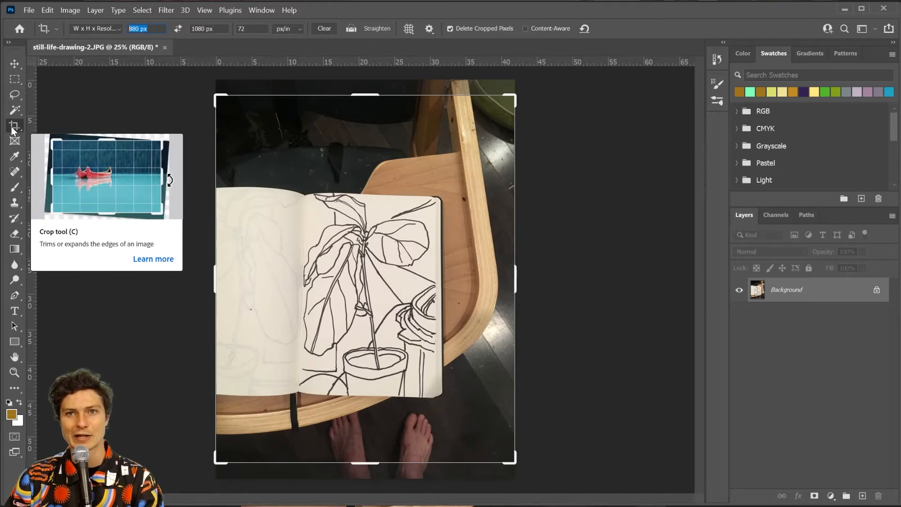
left_click(97, 29)
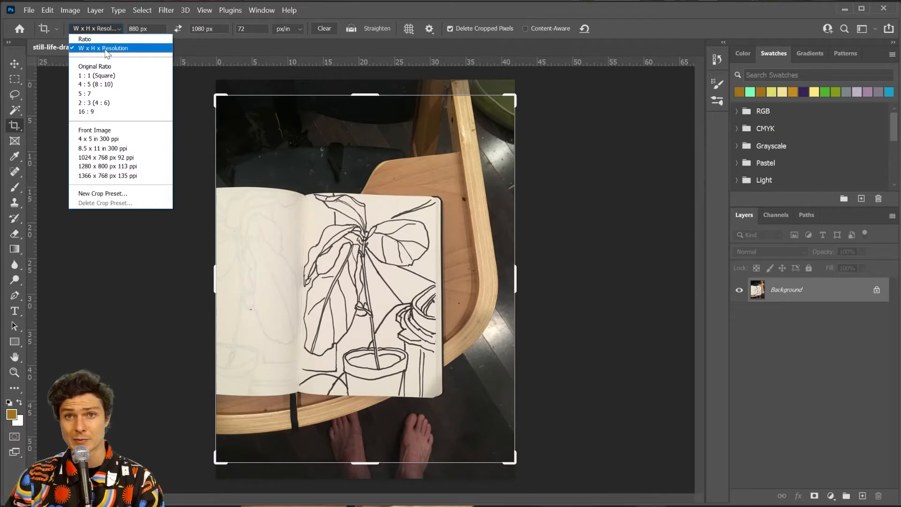
left_click(106, 48)
left_click_drag(149, 29, 102, 19)
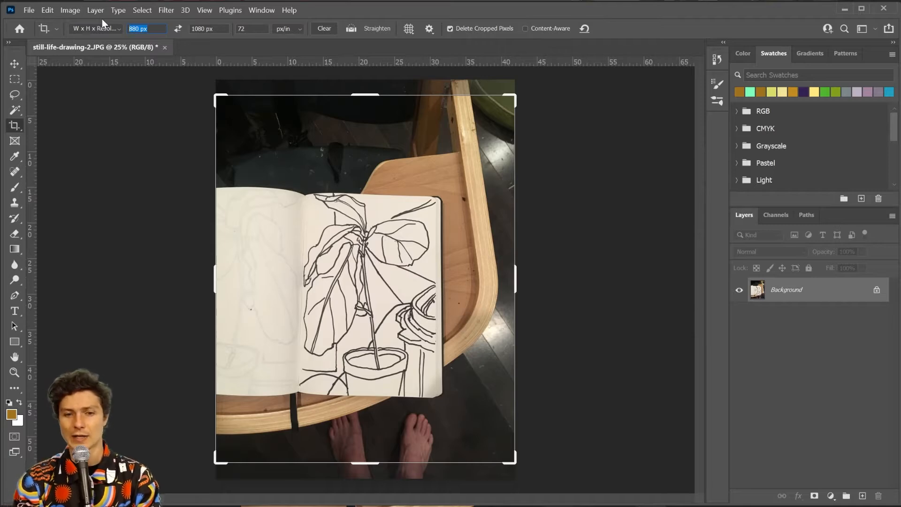
type("880")
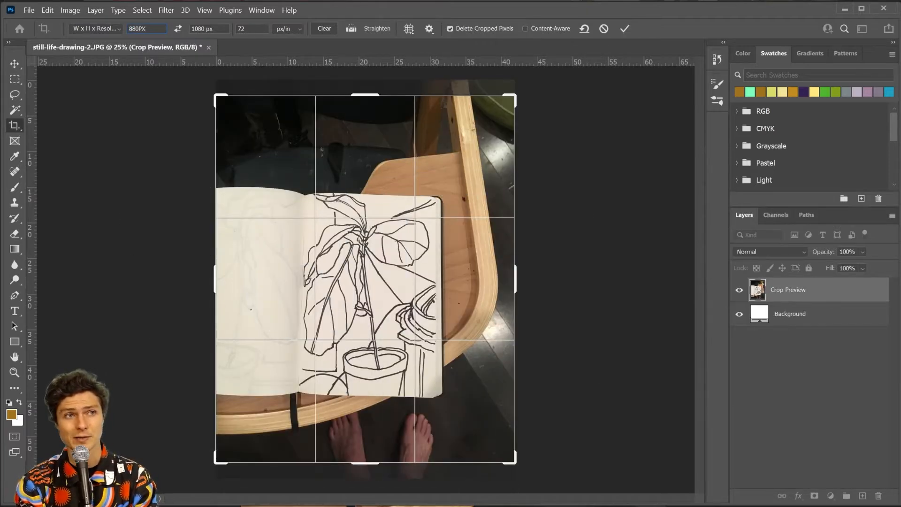
key("Tab")
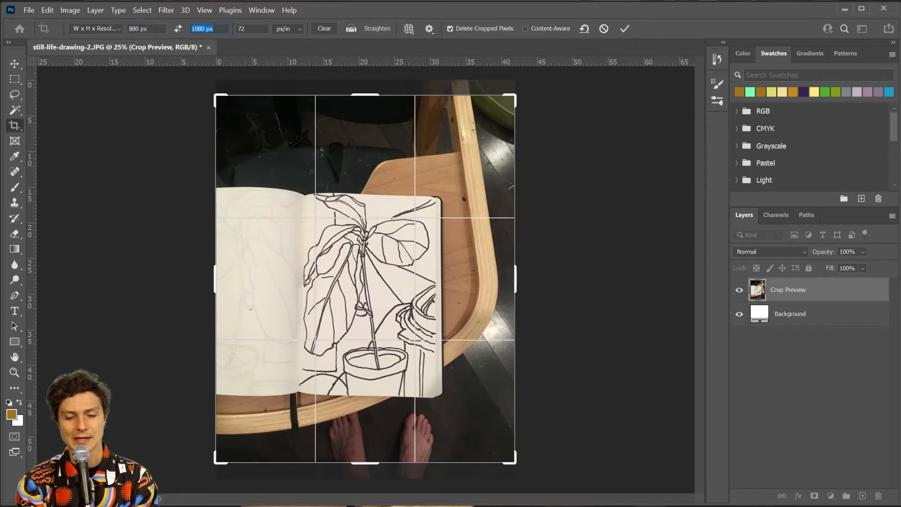
type("1")
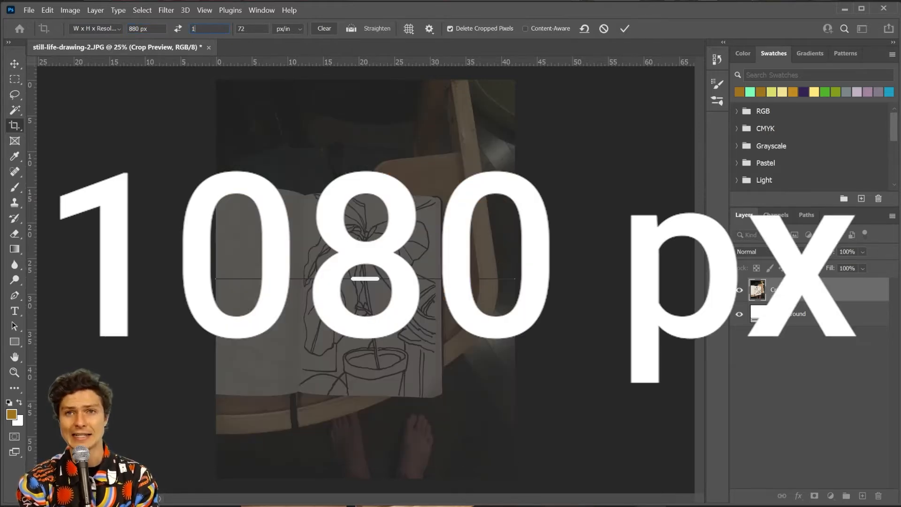
type("080px")
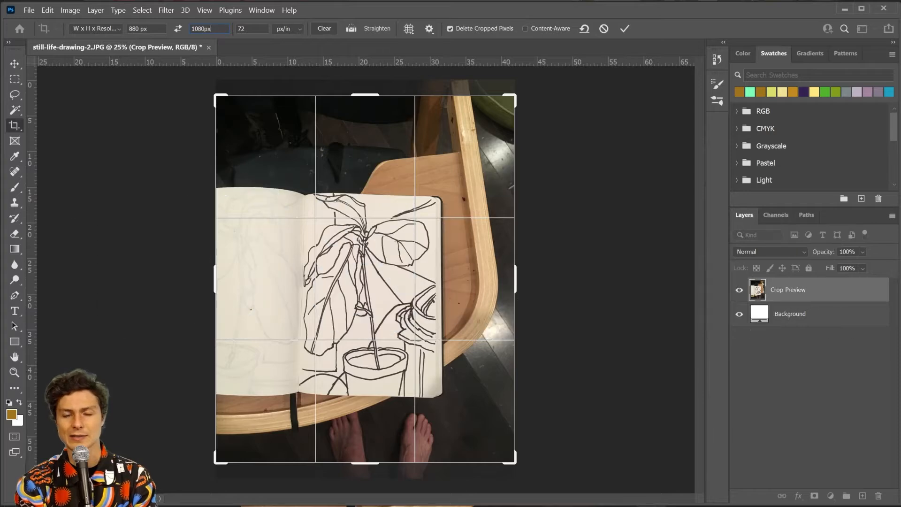
key("Tab")
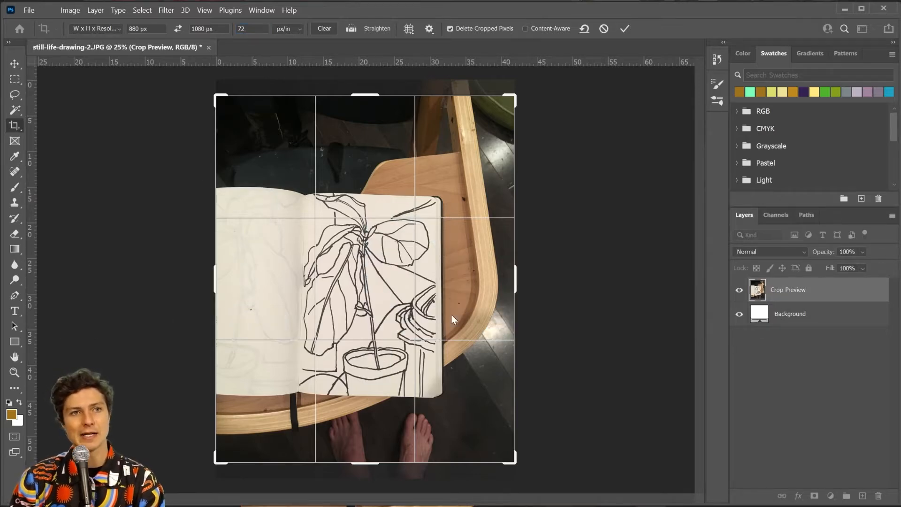
Frame the plant drawing in the crop, rotate about 1.9° to straighten, and commit
left_click_drag(512, 97, 477, 140)
left_click_drag(254, 283, 292, 270)
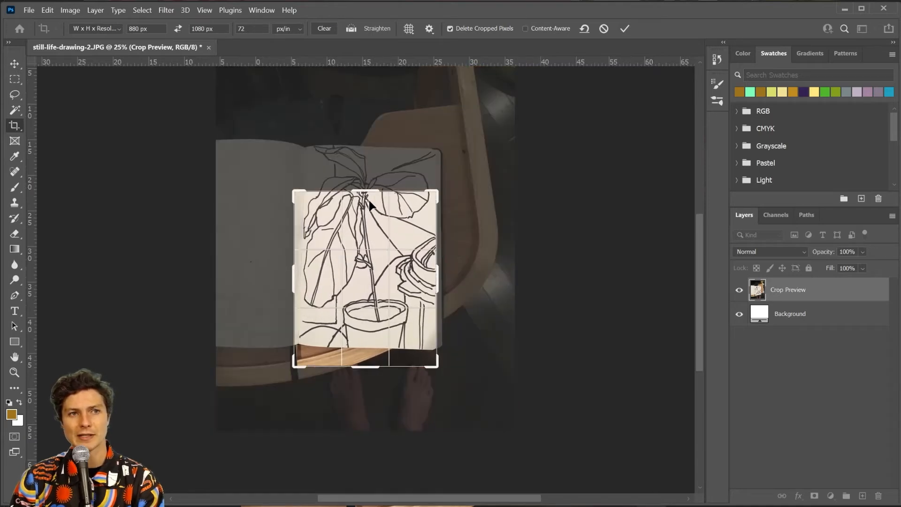
mouse_move(372, 224)
left_mouse_down()
mouse_move(376, 249)
mouse_move(374, 237)
left_mouse_up()
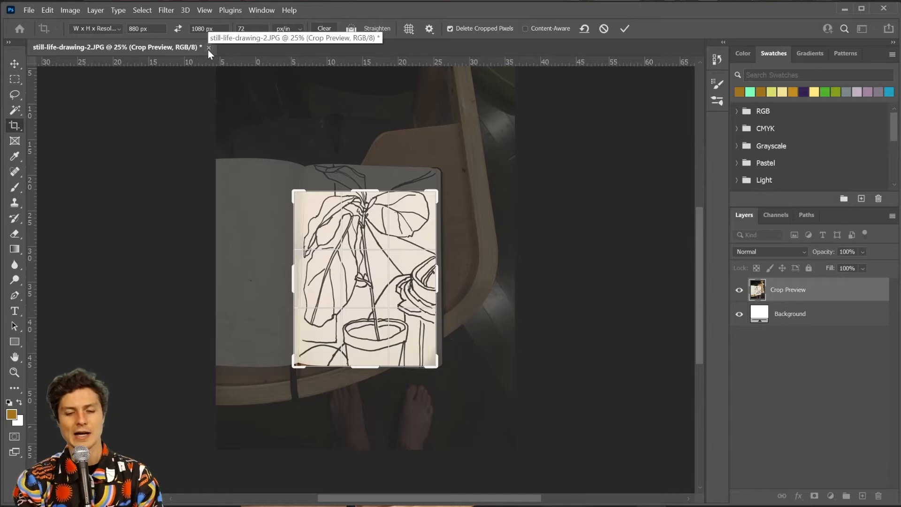
key("ctrl+plus")
key("ctrl+plus")
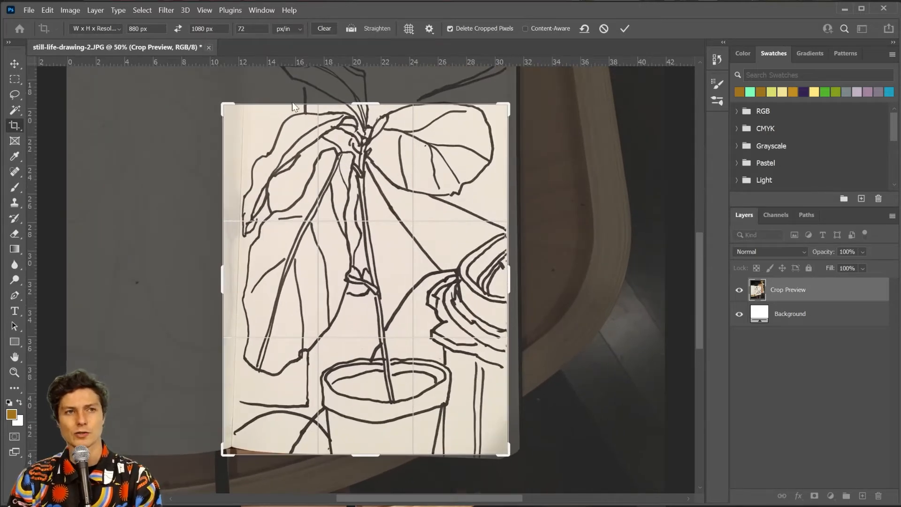
mouse_move(397, 175)
left_mouse_down()
mouse_move(373, 173)
mouse_move(386, 175)
left_mouse_up()
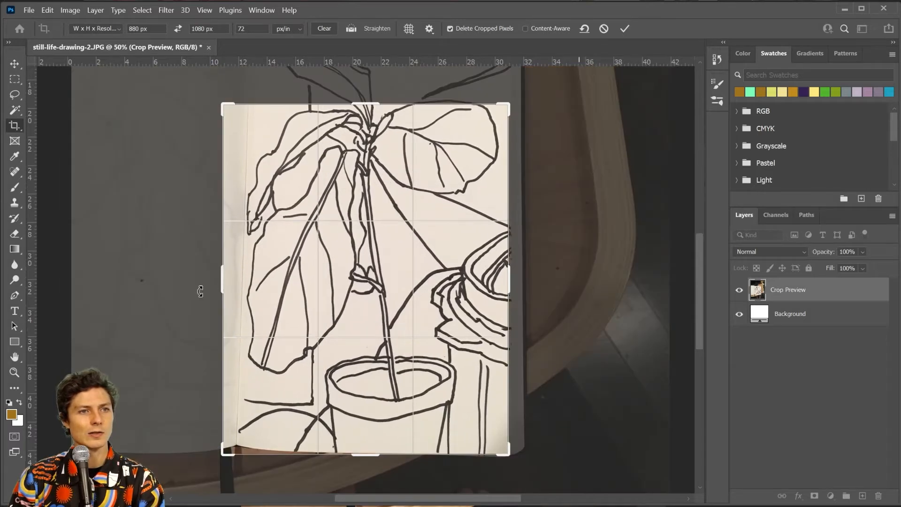
left_click_drag(223, 279, 237, 278)
left_click_drag(293, 256, 302, 250)
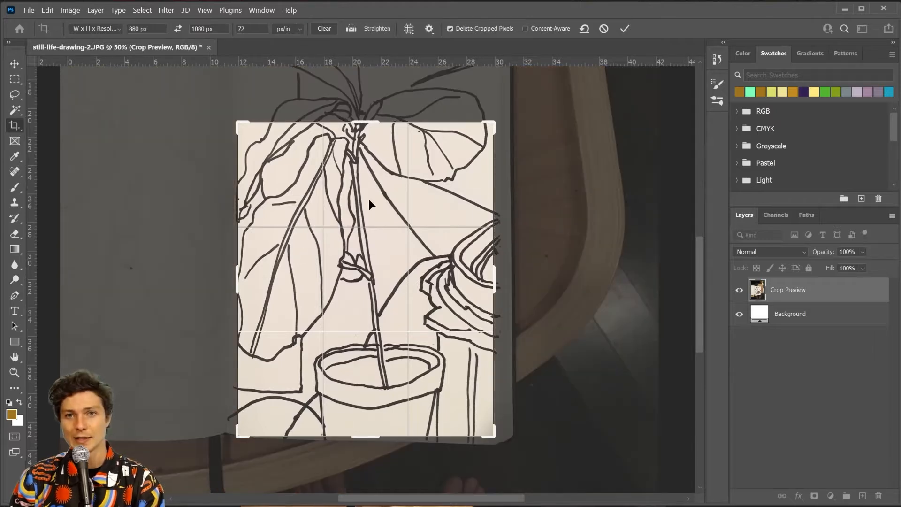
mouse_move(368, 199)
left_mouse_down()
mouse_move(373, 171)
mouse_move(370, 184)
left_mouse_up()
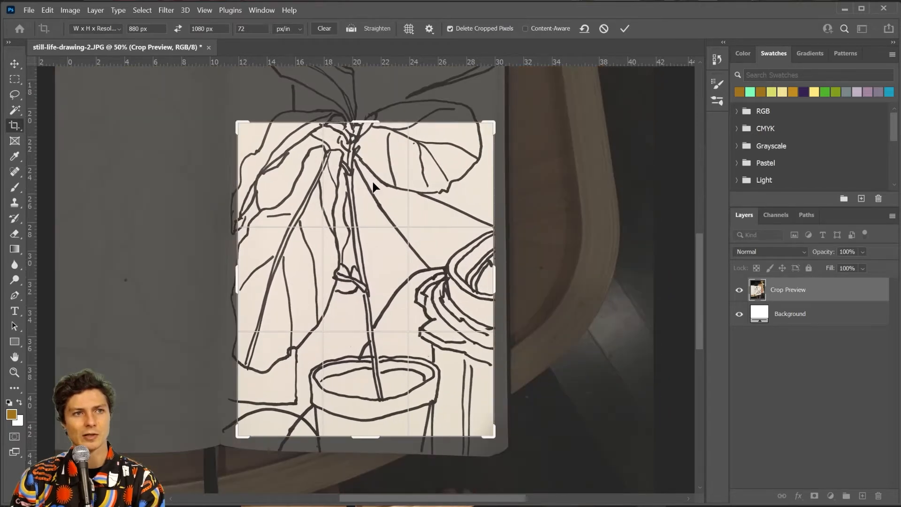
left_click_drag(505, 112, 514, 95)
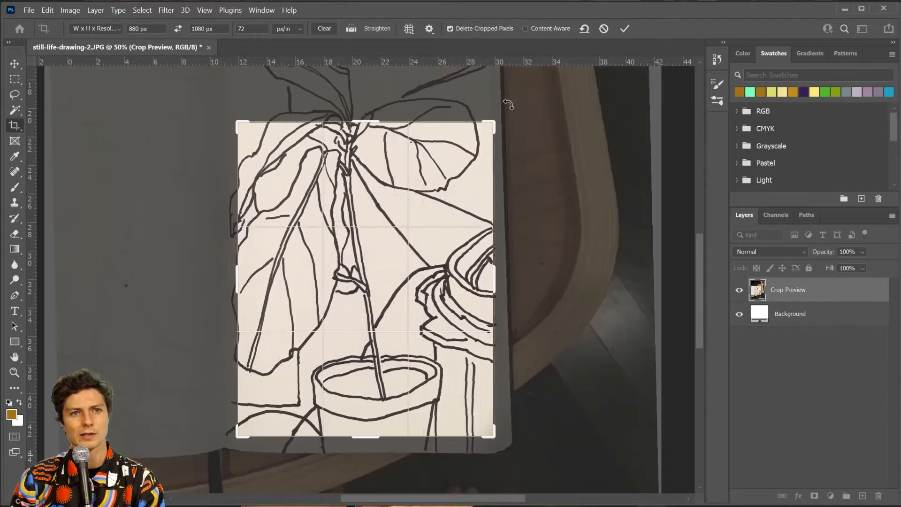
left_click_drag(369, 210, 374, 204)
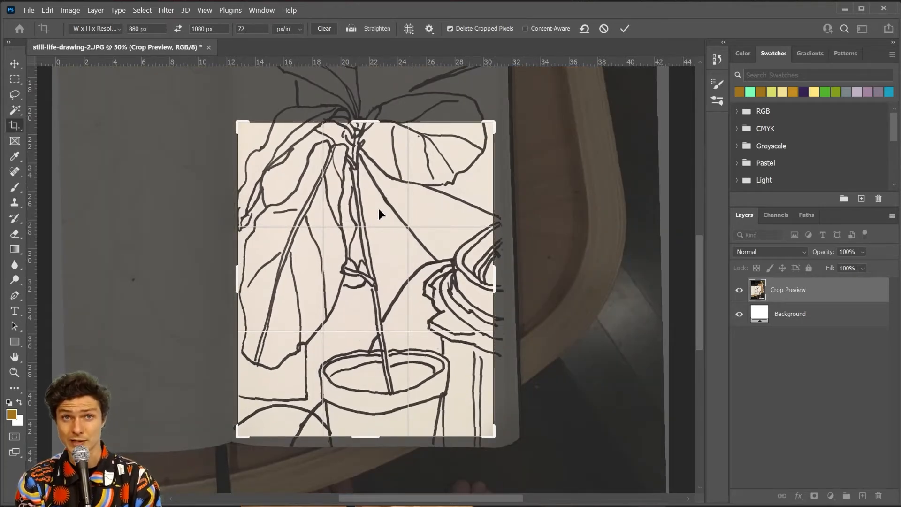
key("Return")
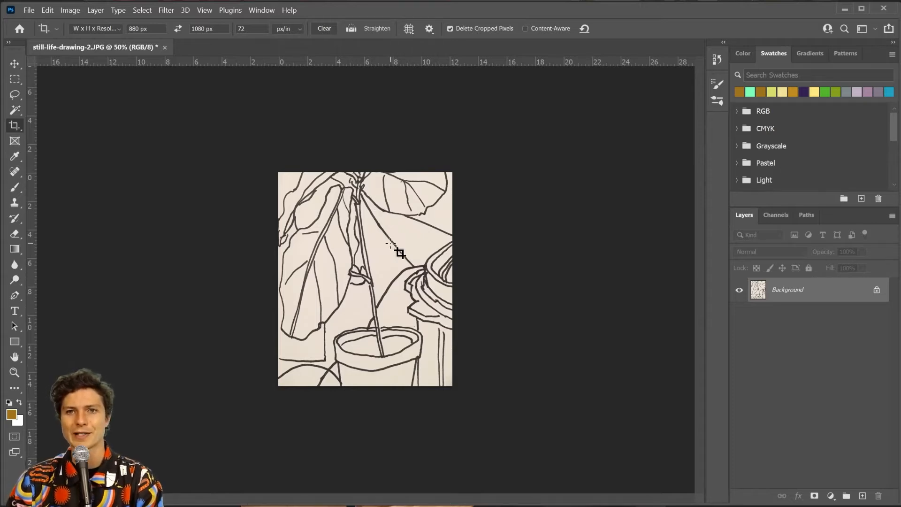
Convert the cropped drawing to Grayscale mode, discarding colour, then show the Adjustments submenu
key("v")
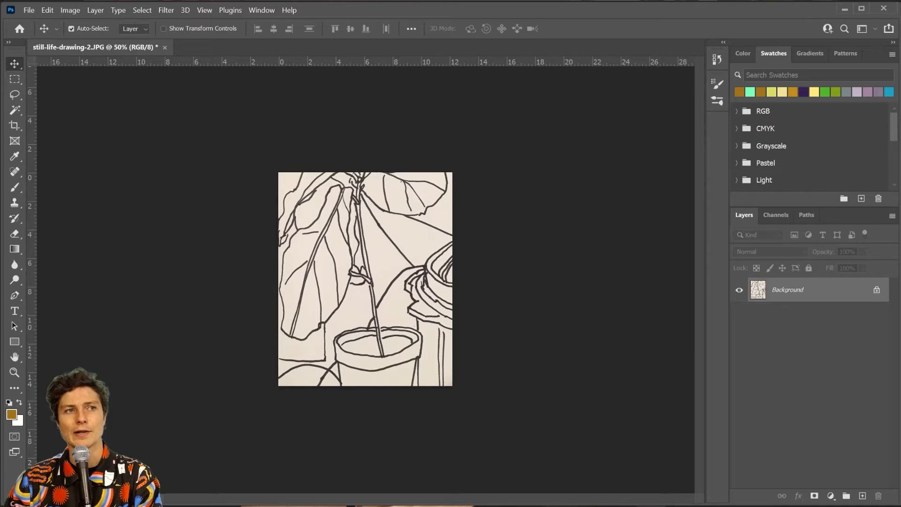
key("ctrl+plus")
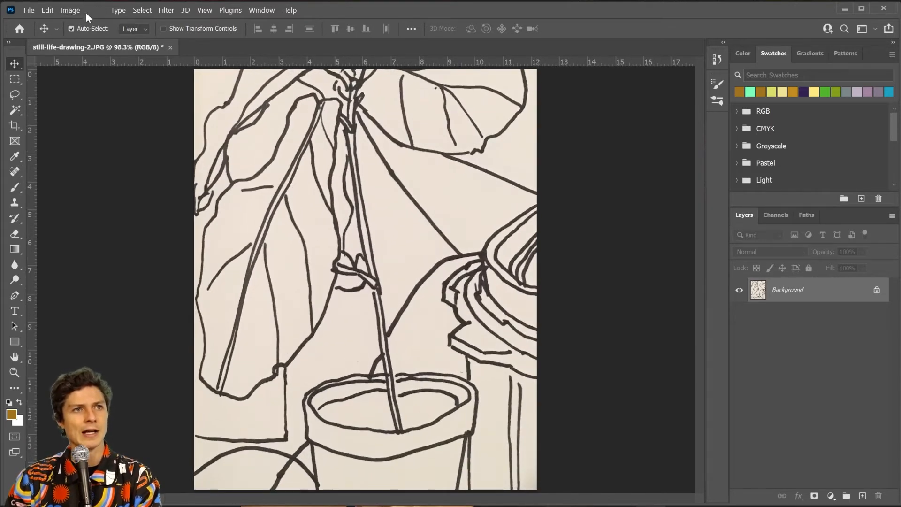
left_click(72, 10)
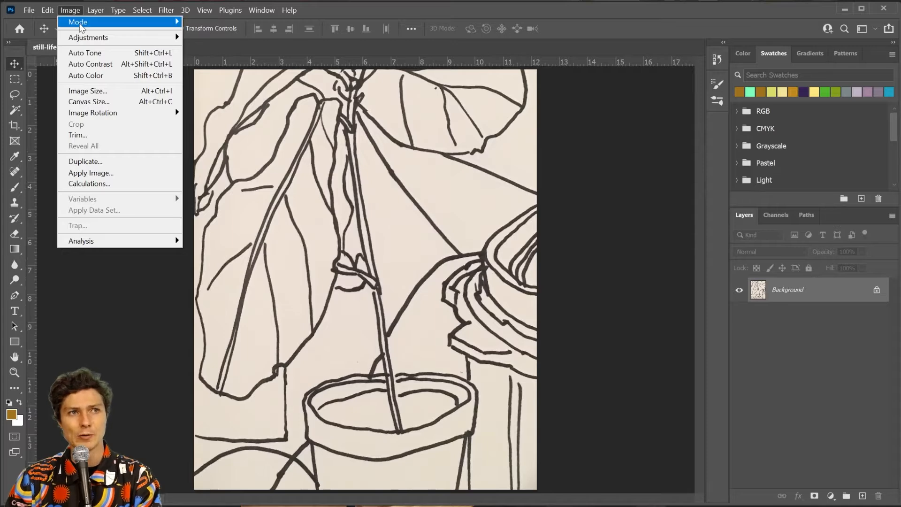
mouse_move(80, 23)
left_click(237, 32)
left_click(435, 226)
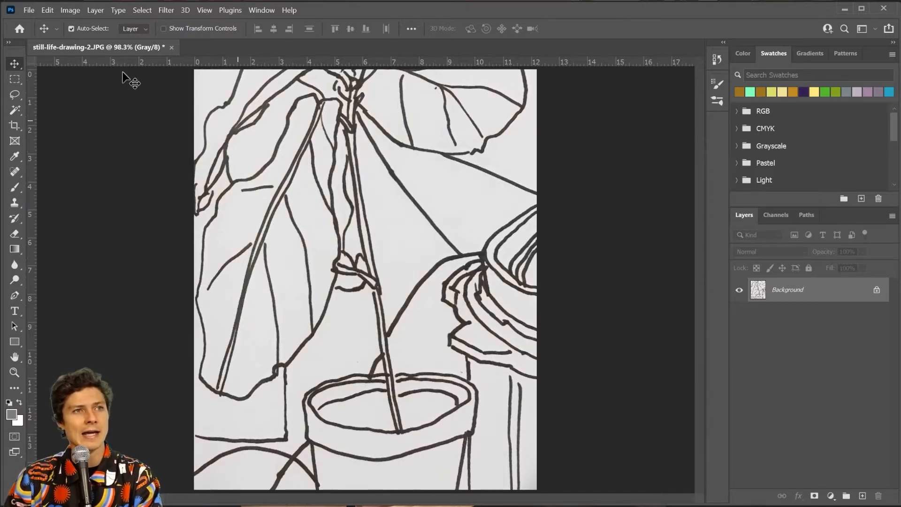
left_click(67, 10)
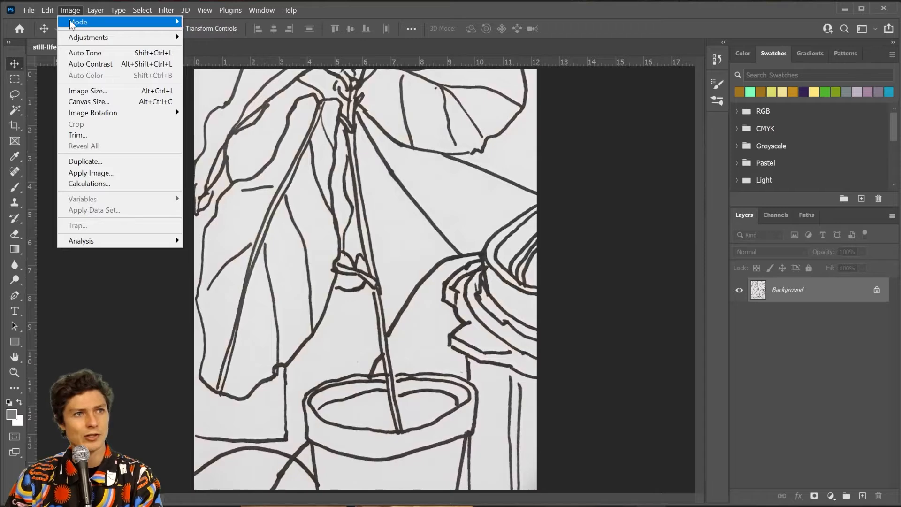
mouse_move(74, 37)
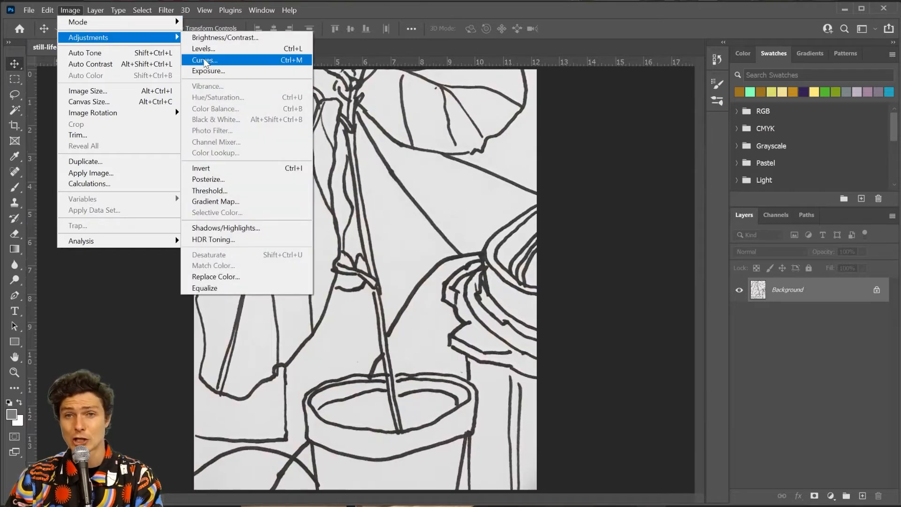
Apply a Curves adjustment that turns the plant lines solid black and the paper white
left_click(205, 60)
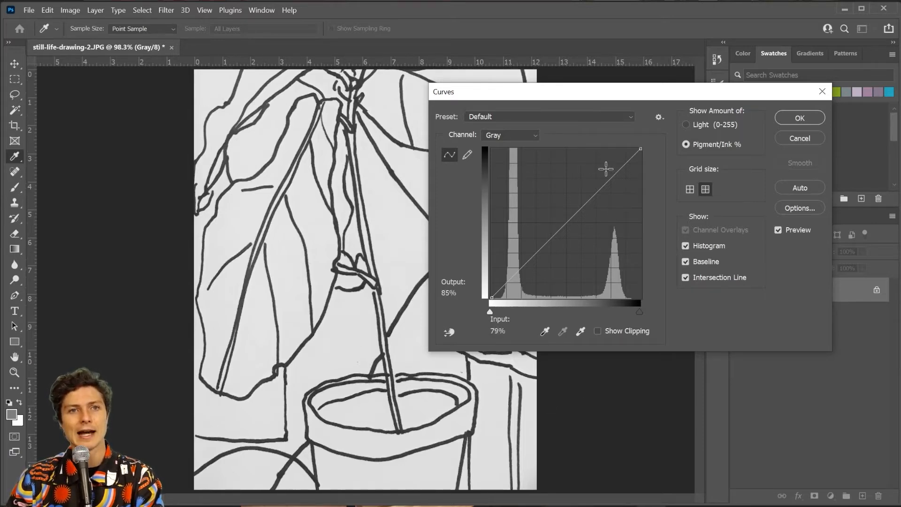
left_click(615, 175)
left_click_drag(615, 175, 614, 148)
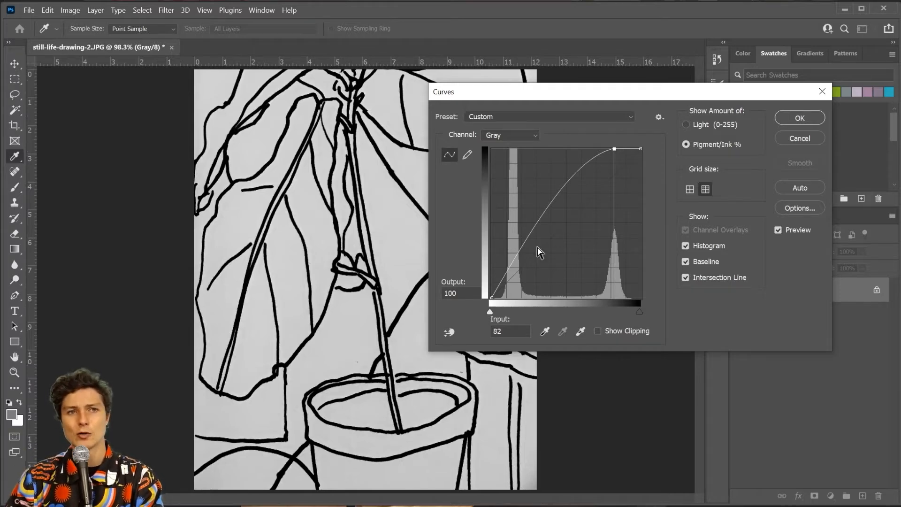
left_click_drag(521, 240, 541, 296)
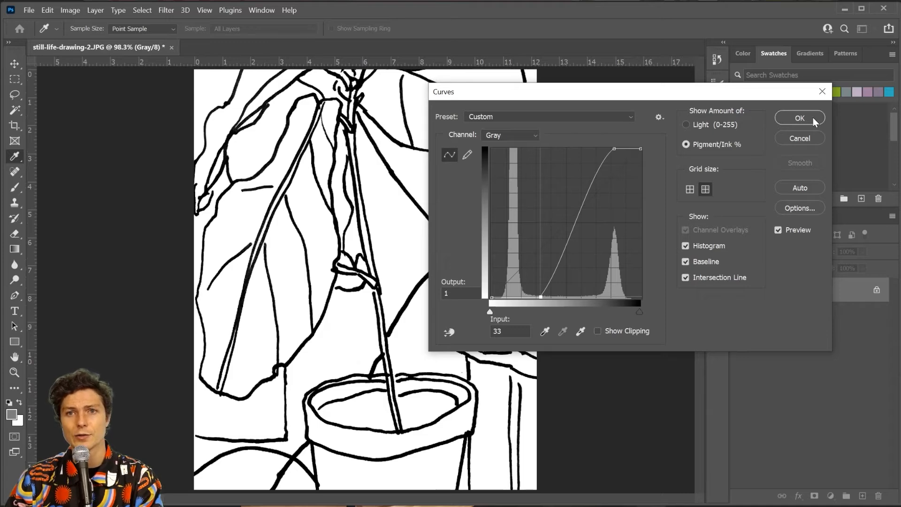
left_click(800, 117)
key("v")
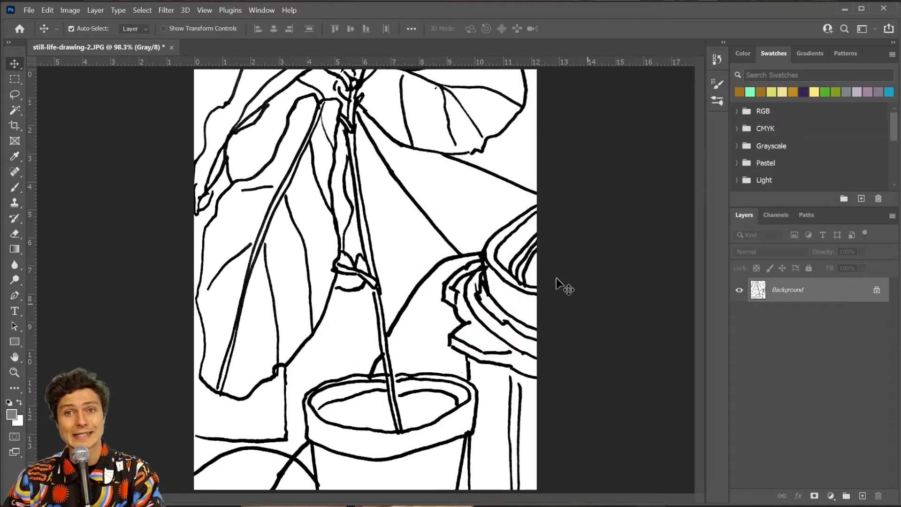
Change the image mode from Grayscale to RGB Color through Image > Mode
left_click(70, 10)
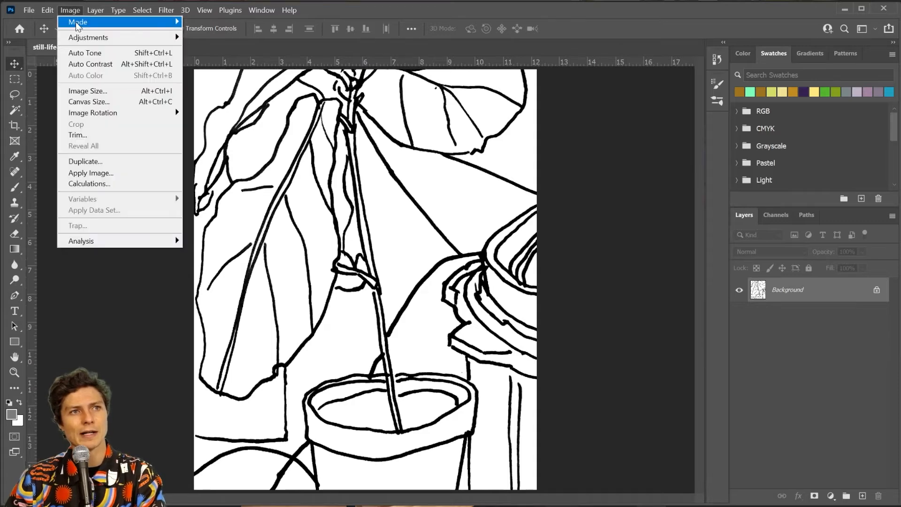
mouse_move(78, 22)
left_click(230, 66)
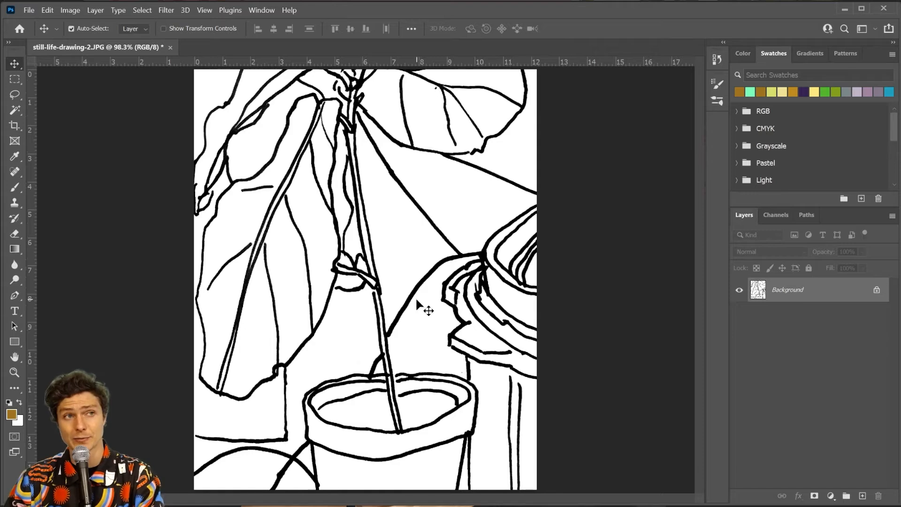
left_click(61, 11)
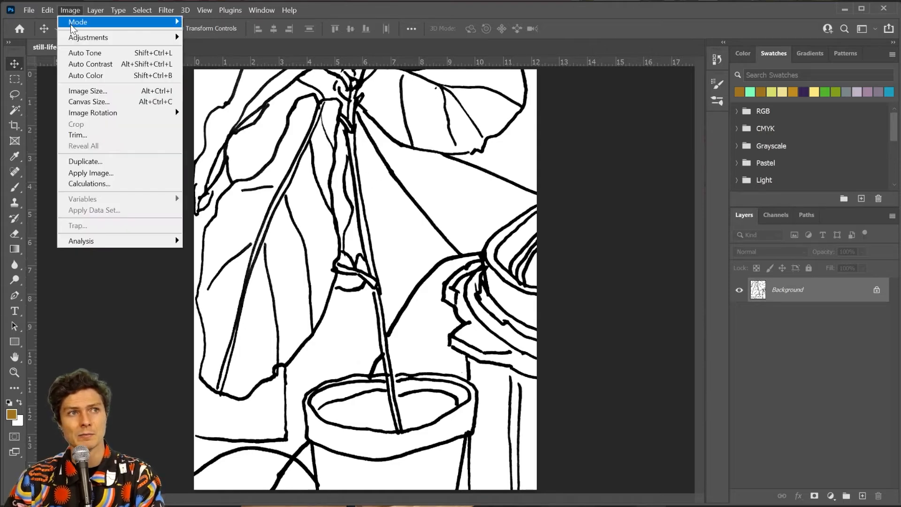
mouse_move(78, 20)
left_click(203, 64)
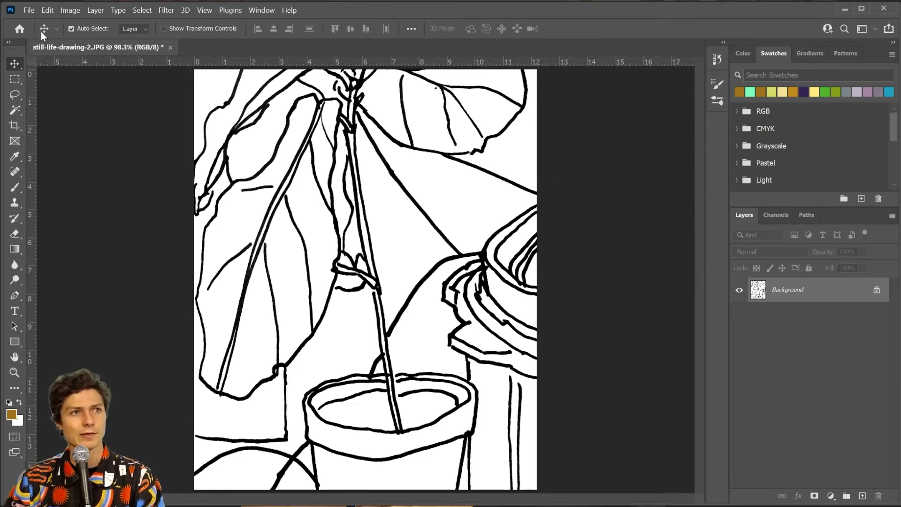
left_click(30, 10)
Save the drawing on the computer as still-life-drawing-EDIT.jpg with High JPEG quality
left_click(56, 148)
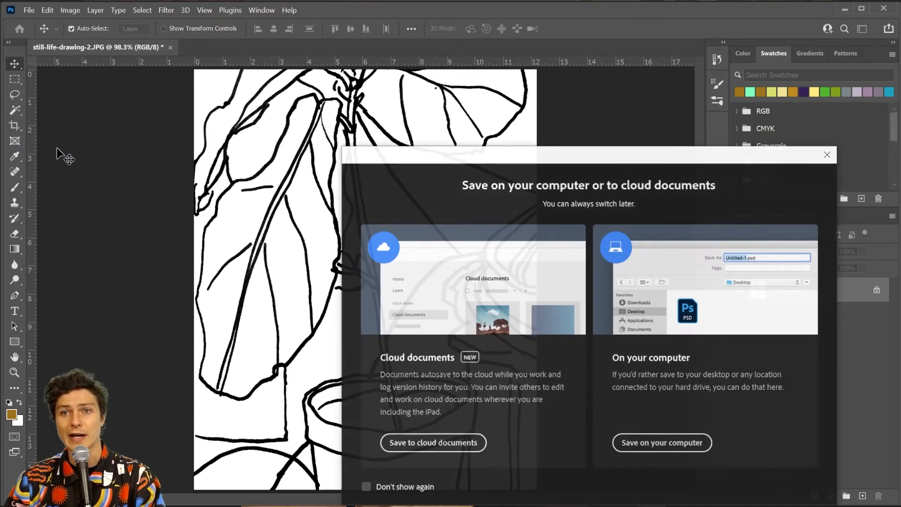
left_click(674, 441)
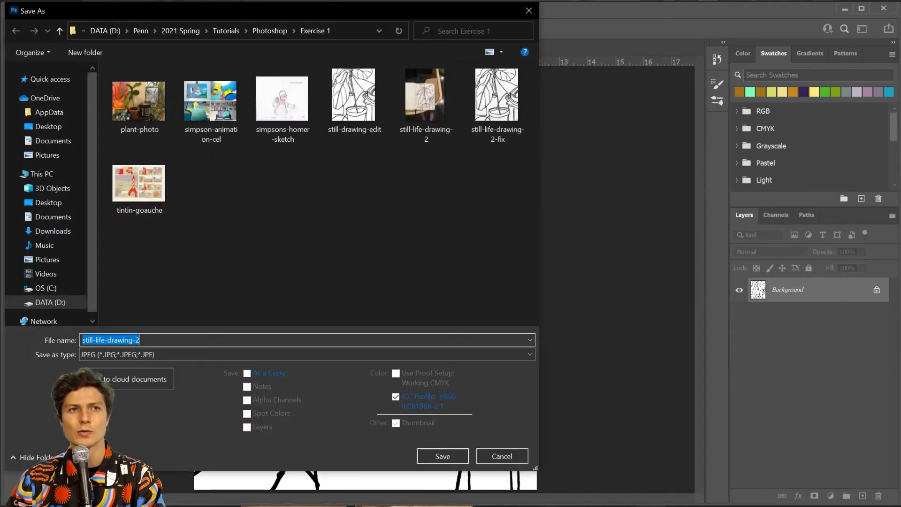
left_click_drag(356, 4, 593, 13)
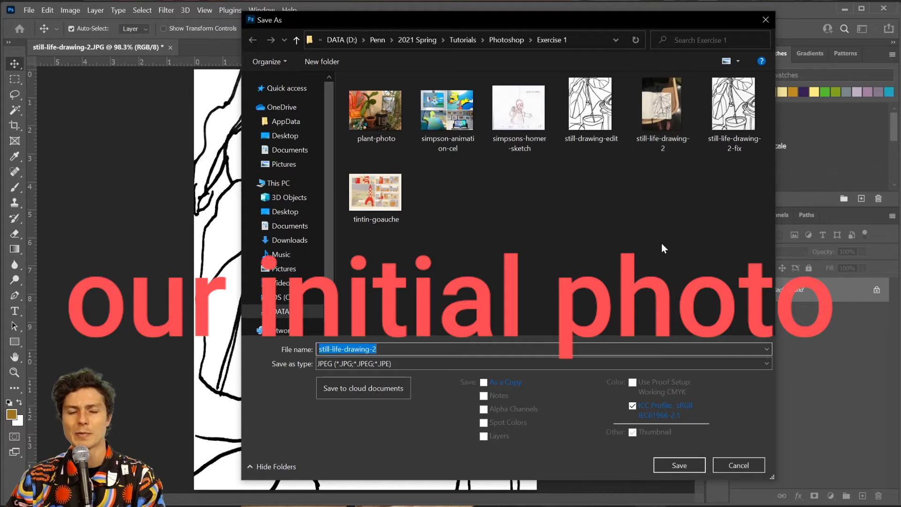
key("End")
key("BackSpace")
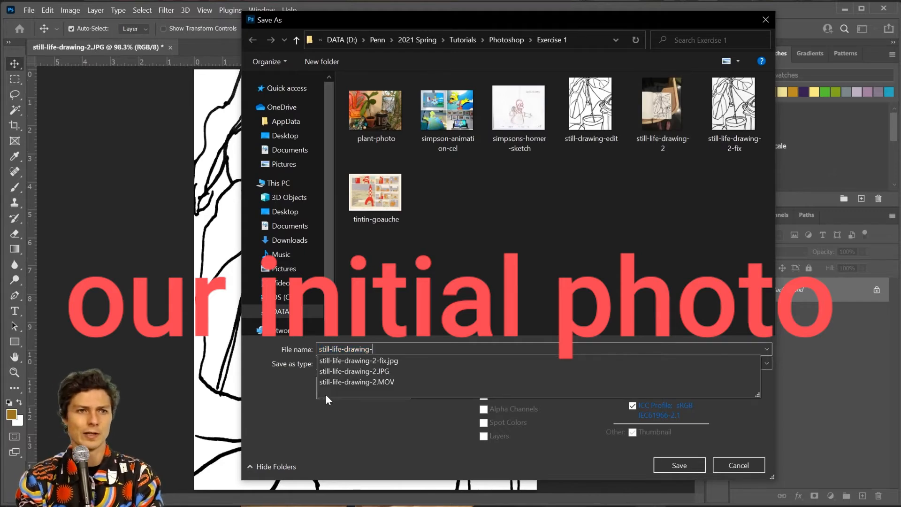
type("EDIT")
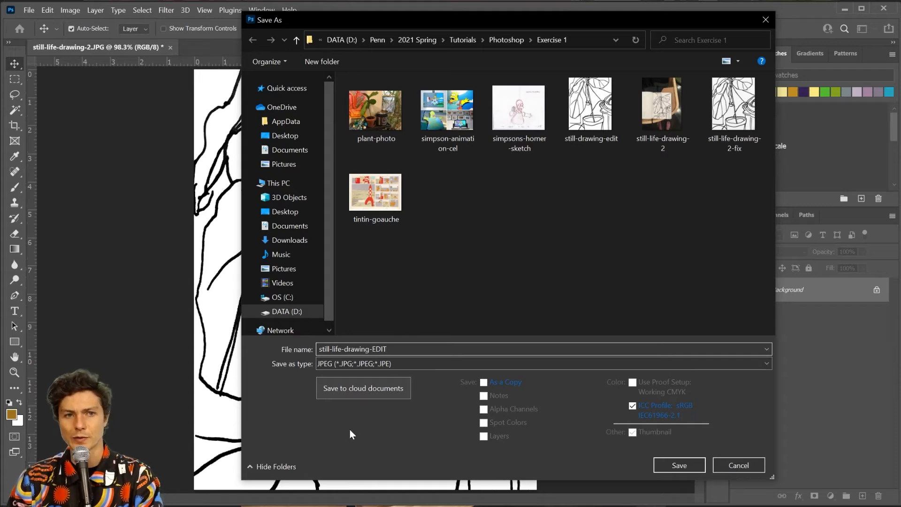
left_click(686, 466)
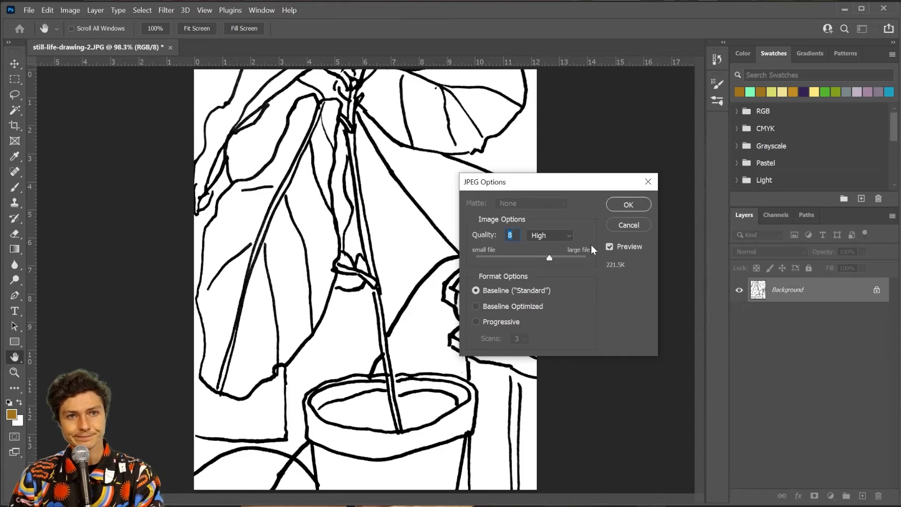
left_click(643, 207)
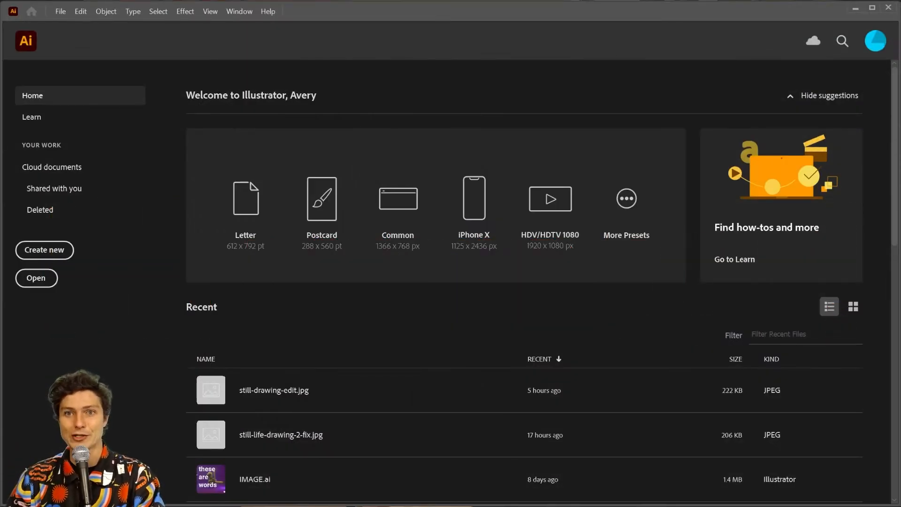
Open still-life-drawing-EDIT from the Exercise 1 folder in Illustrator
left_click(59, 12)
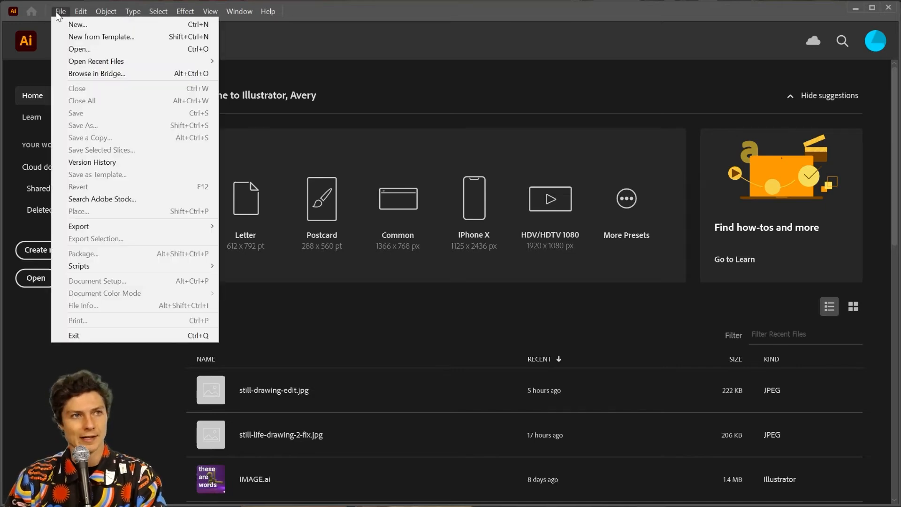
left_click(75, 48)
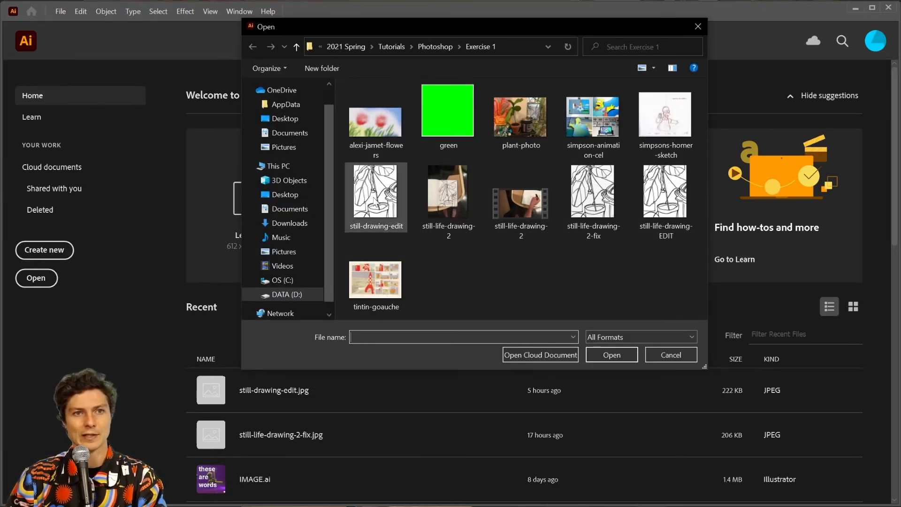
left_click(369, 214)
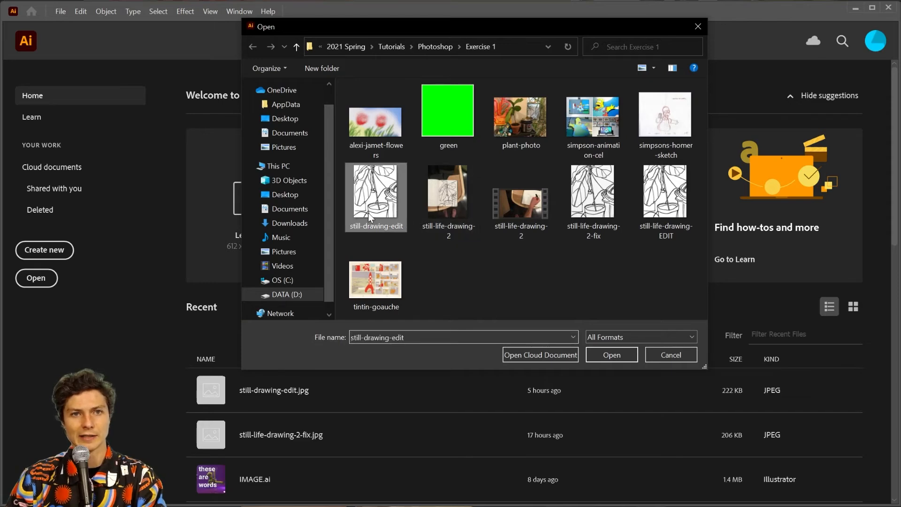
left_click(674, 207)
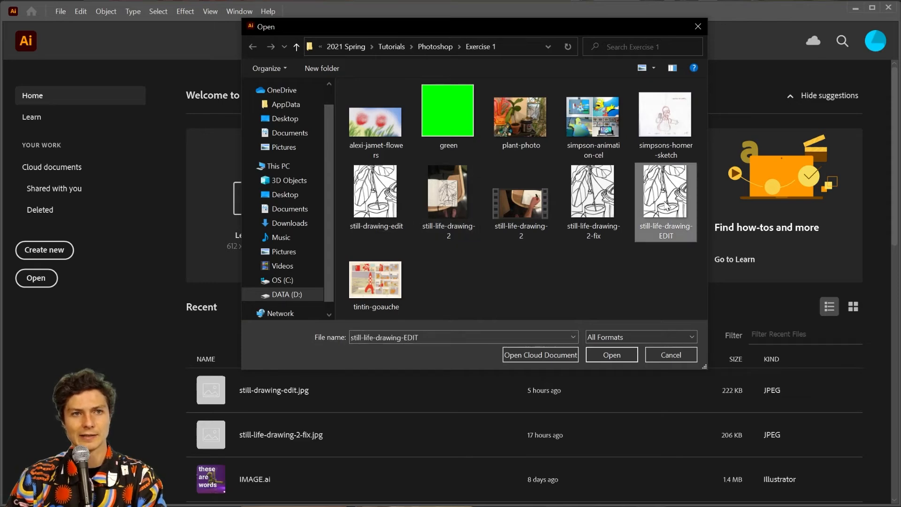
left_click(607, 356)
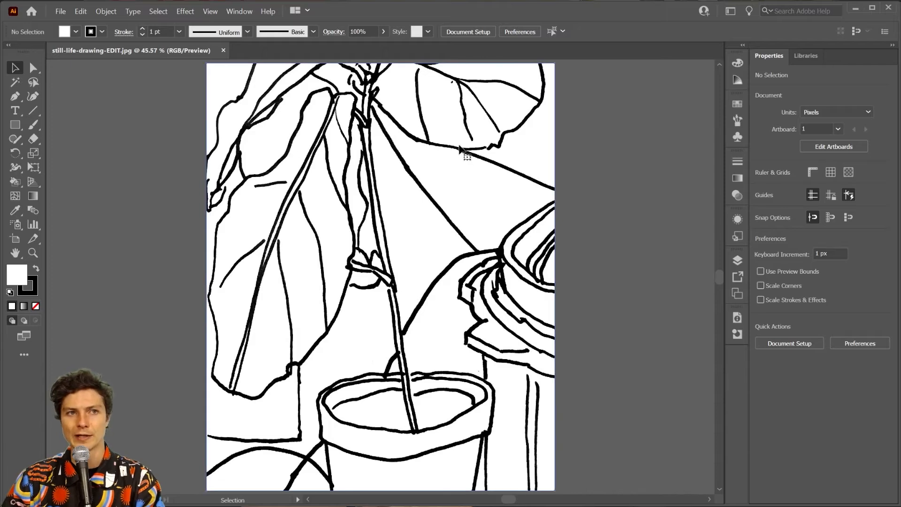
Select the still-life-drawing-EDIT image and trace it with the Black and White Logo preset
left_click(463, 151)
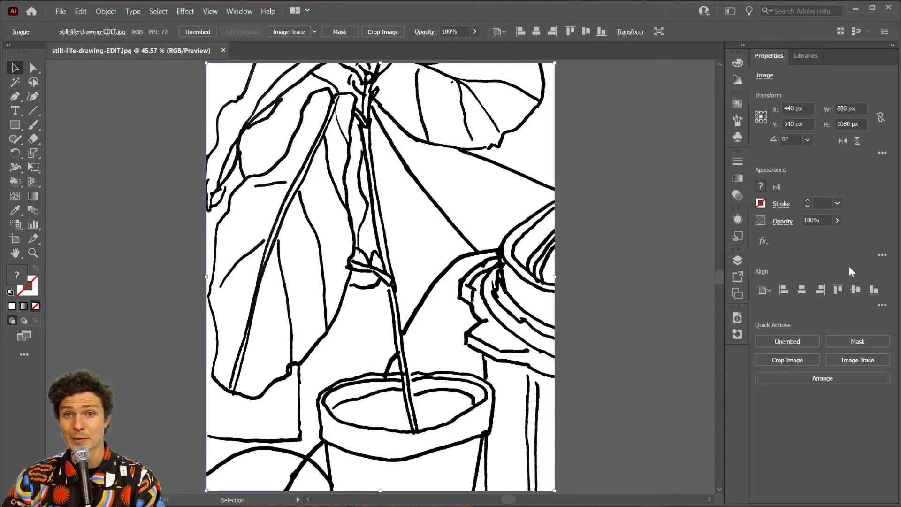
left_click(872, 363)
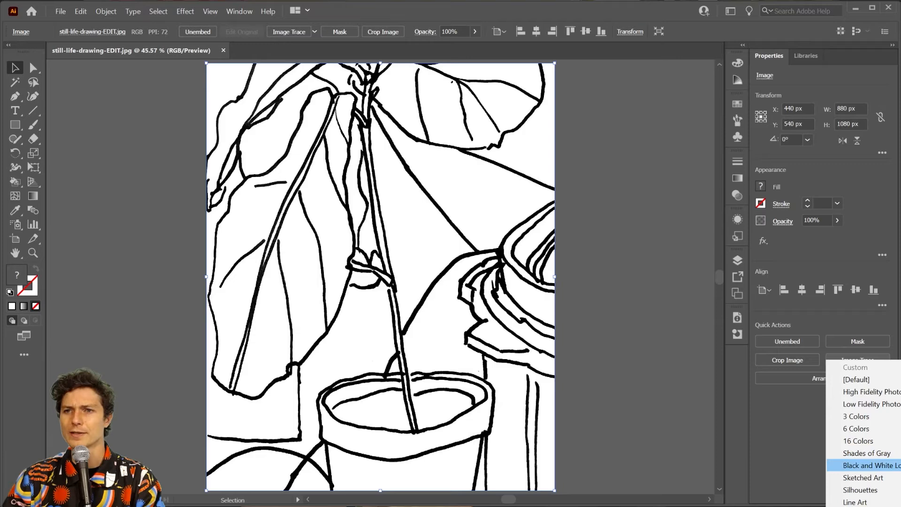
left_click(892, 465)
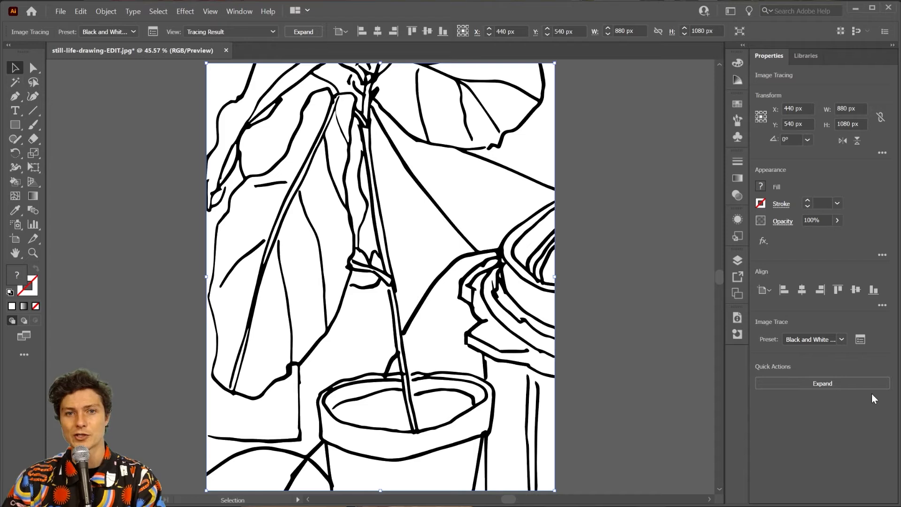
In the advanced Image Trace settings, lower Threshold to 159 and raise Paths to 92%
left_click(860, 341)
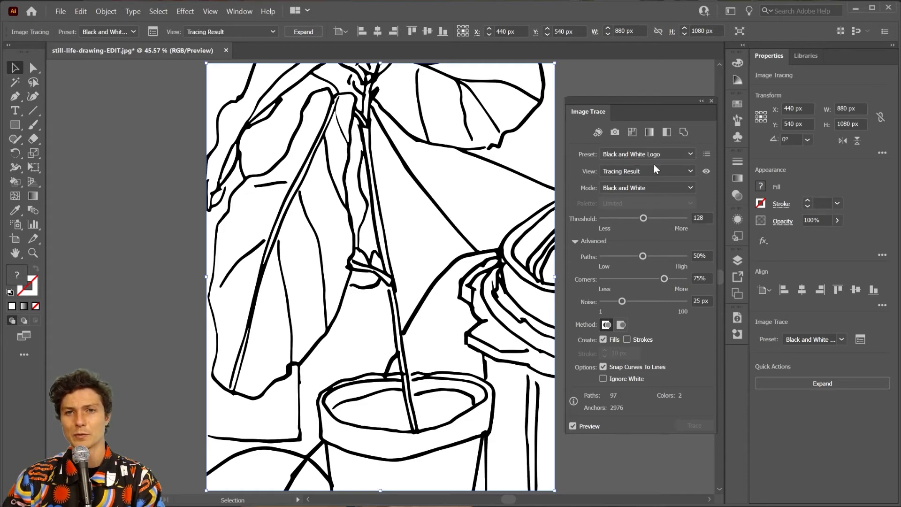
left_click_drag(643, 218, 664, 218)
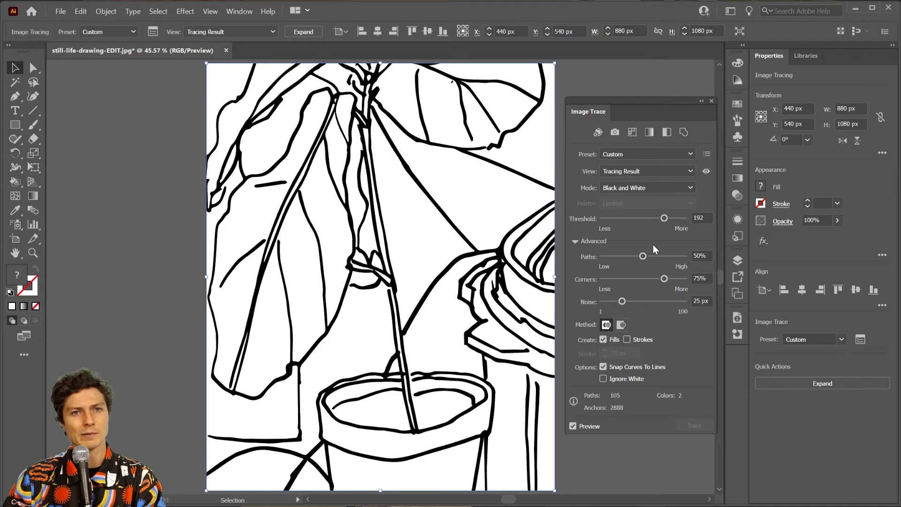
mouse_move(663, 216)
left_mouse_down()
mouse_move(611, 218)
mouse_move(638, 220)
left_mouse_up()
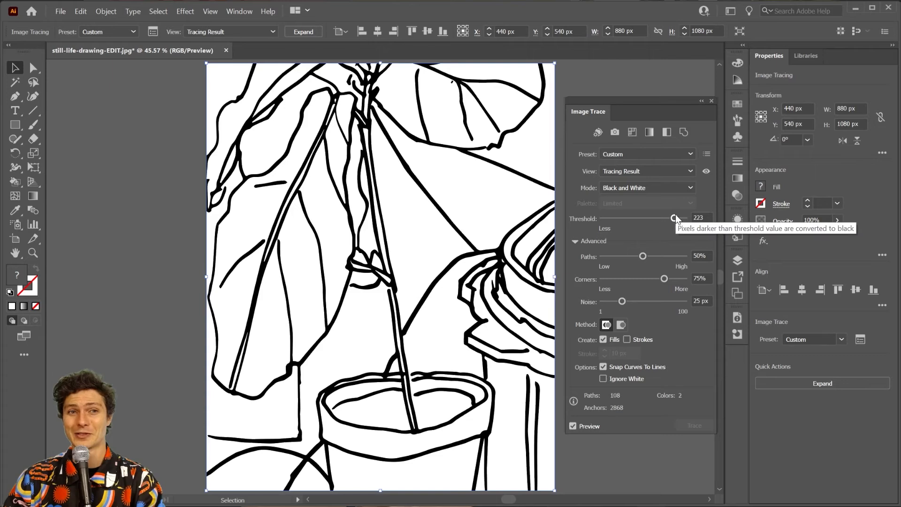
left_click_drag(675, 217, 654, 220)
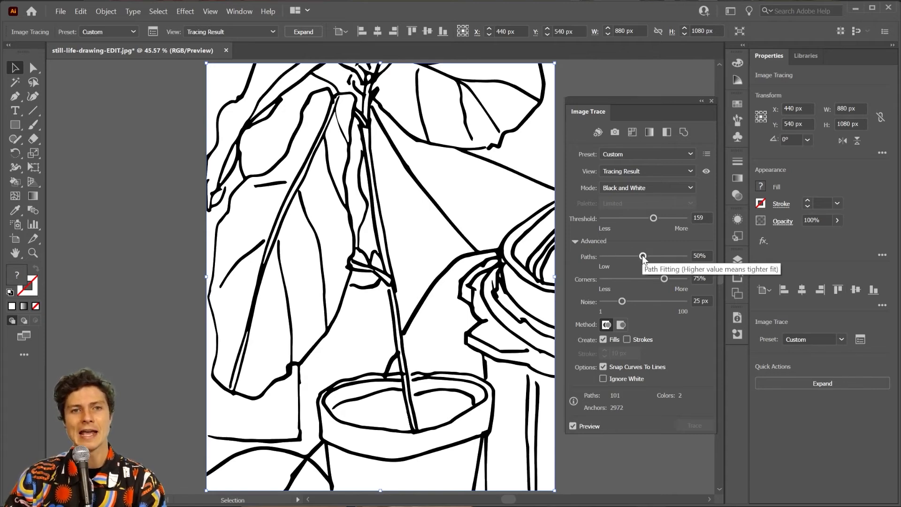
left_click_drag(643, 256, 678, 256)
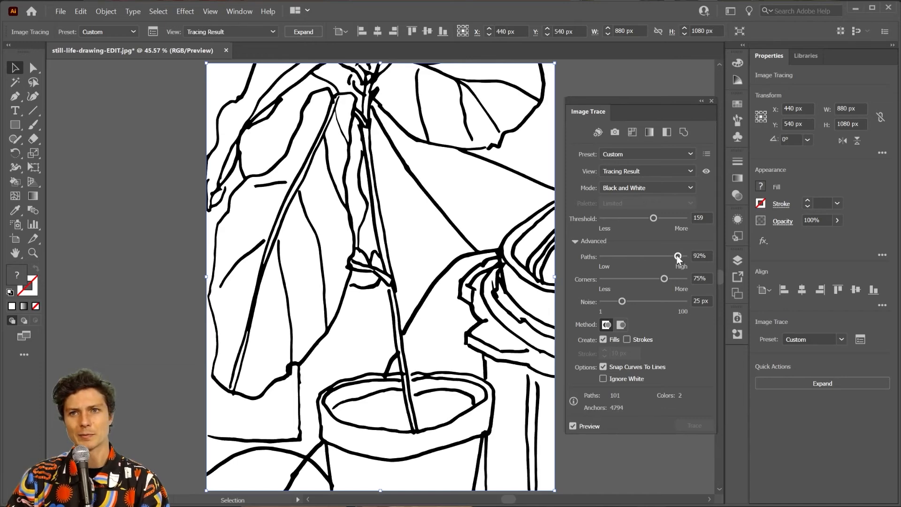
key("ctrl+equal")
key("ctrl+equal")
key("ctrl+equal")
key("ctrl+equal")
key("ctrl+equal")
key("ctrl+equal")
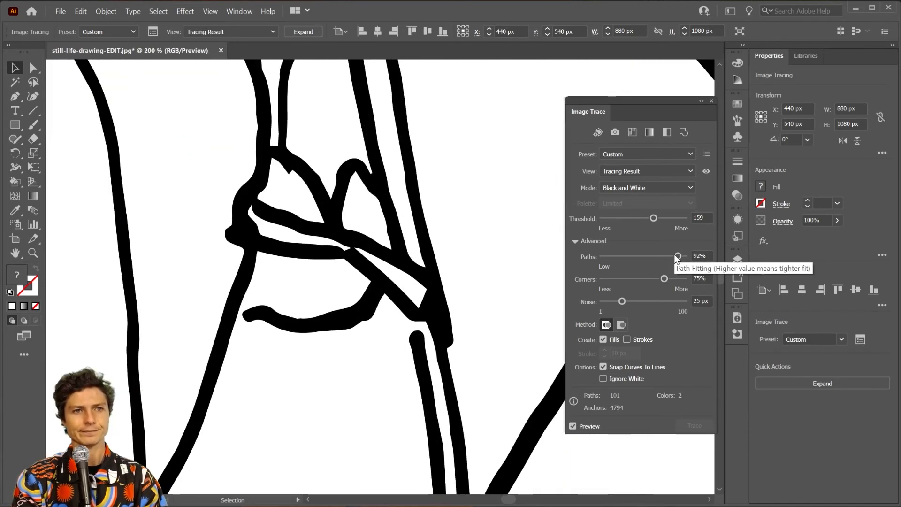
Raise path fitting to 99% and expand the plant trace into editable black vector shapes
left_click_drag(675, 255, 693, 260)
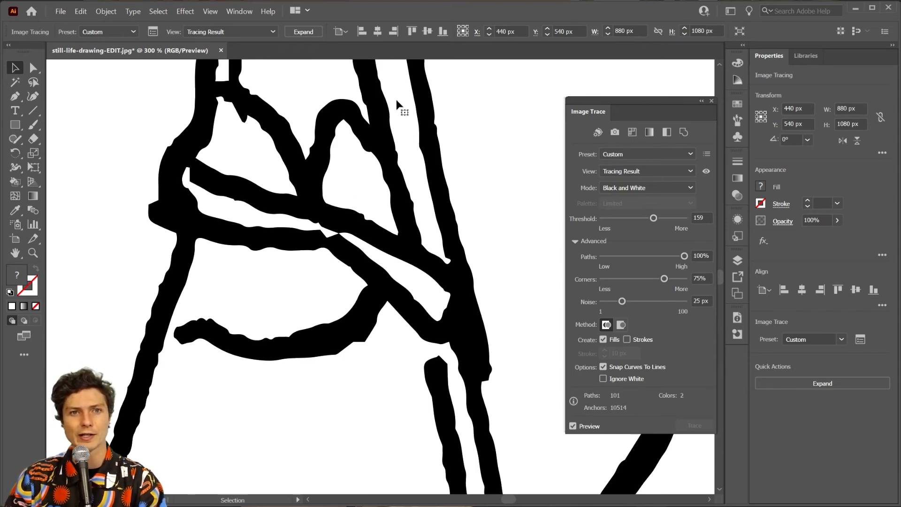
left_click_drag(683, 256, 565, 261)
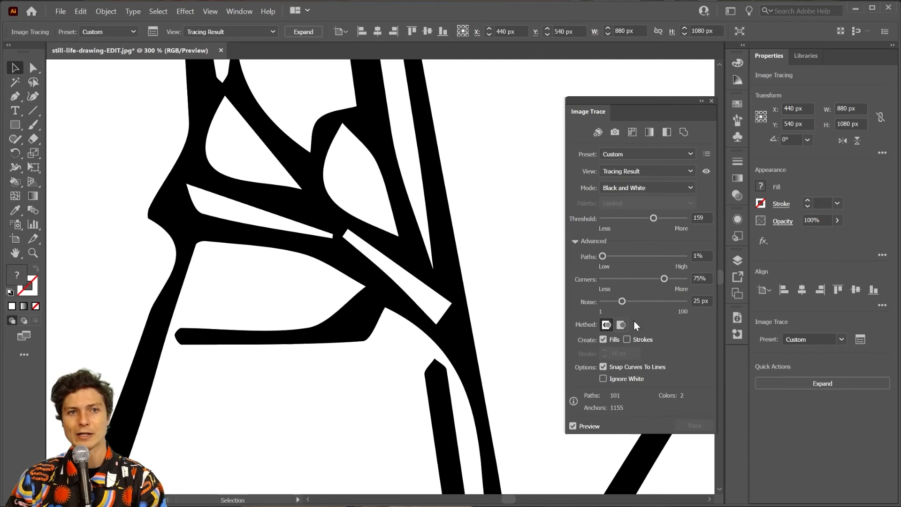
left_click_drag(603, 256, 683, 256)
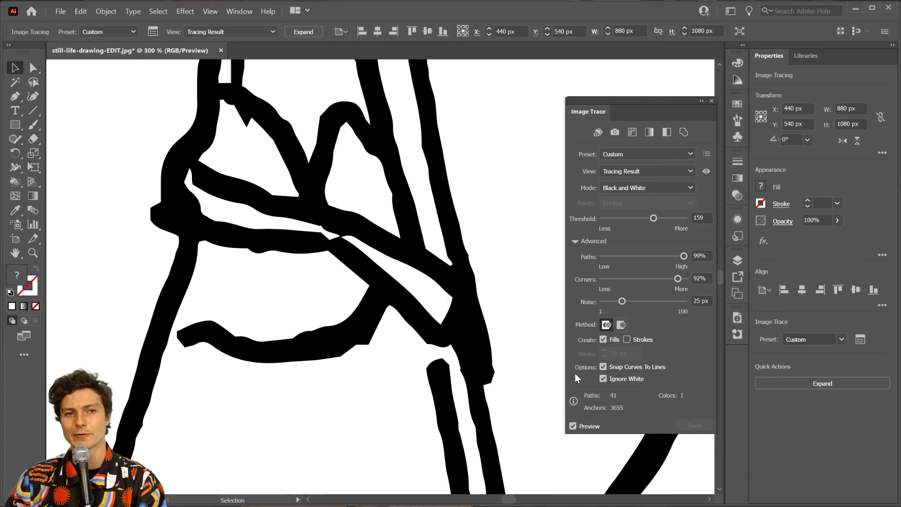
left_click(805, 381)
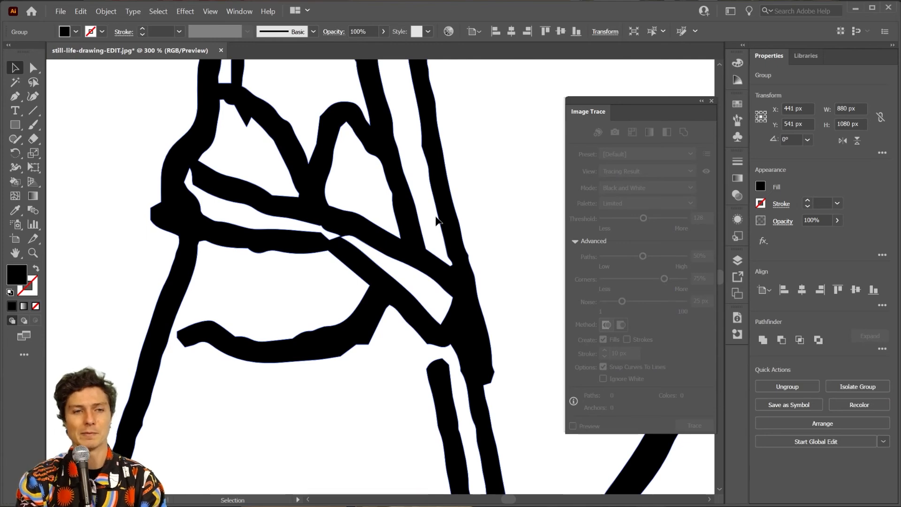
Fit the artboard in view and select the whole traced plant group
key("ctrl+0")
key("a")
key("ctrl+shift+a")
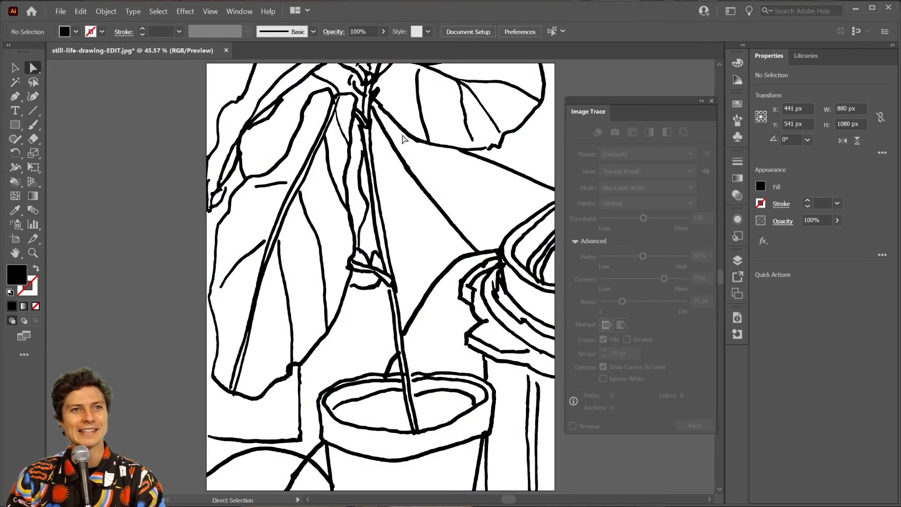
key("v")
left_click(412, 141)
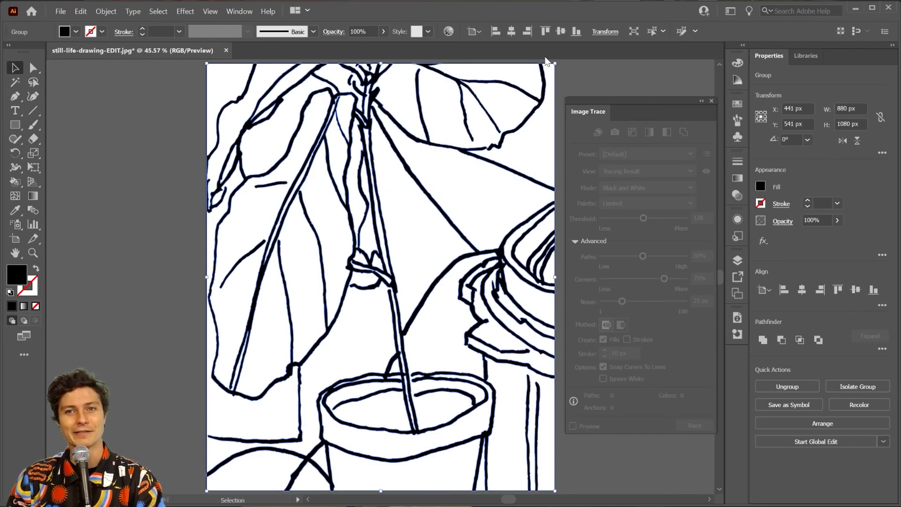
Set the traced lines' fill to RGB magenta pink FF3FD6
left_click(759, 186)
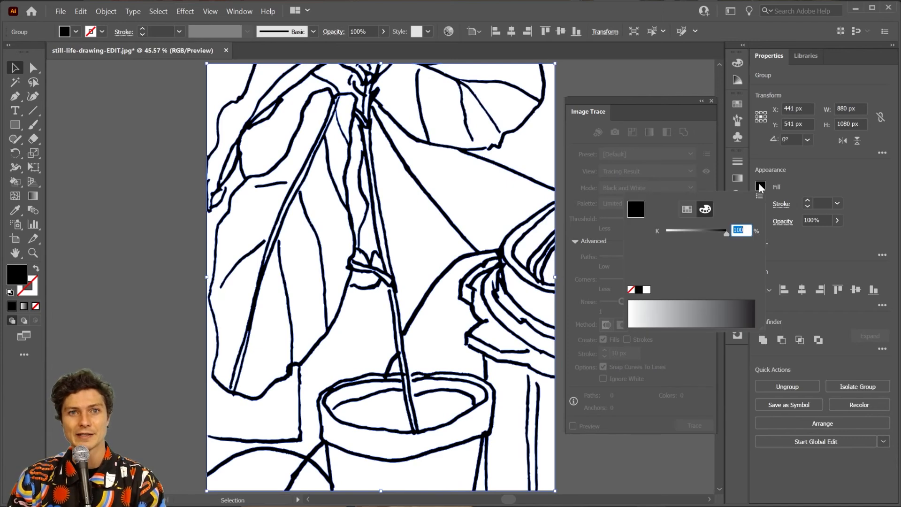
left_click(704, 310)
left_click(713, 313)
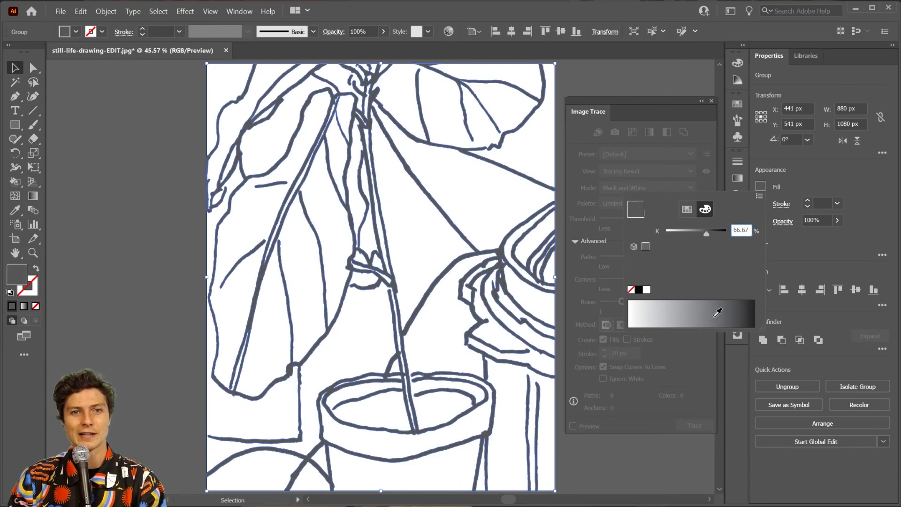
left_click(759, 196)
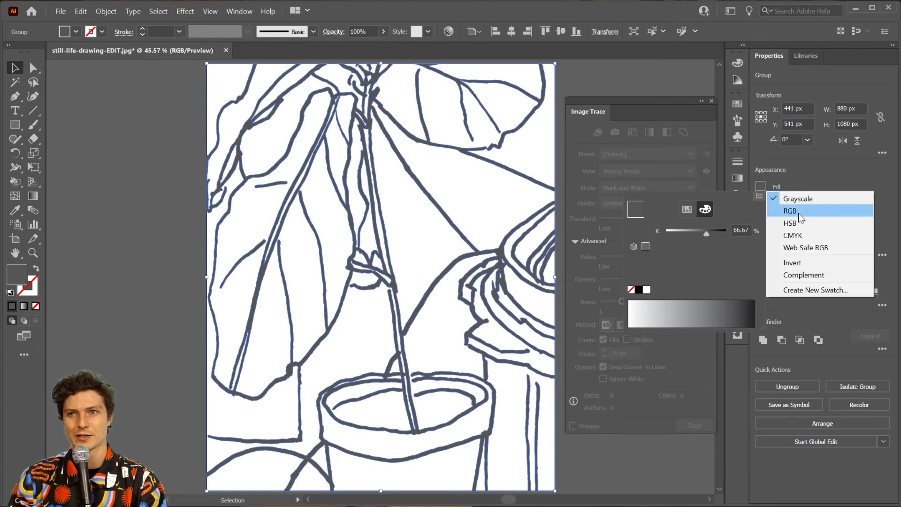
left_click(756, 196)
left_click(757, 196)
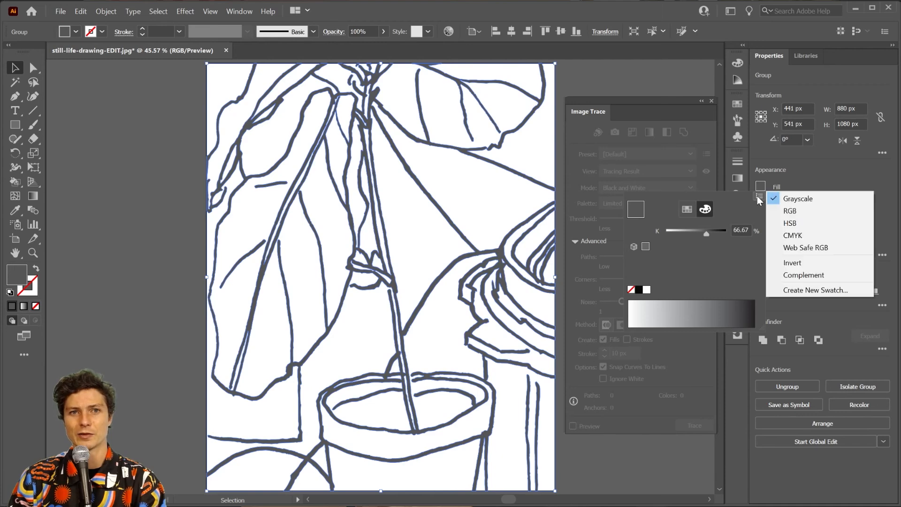
left_click(797, 209)
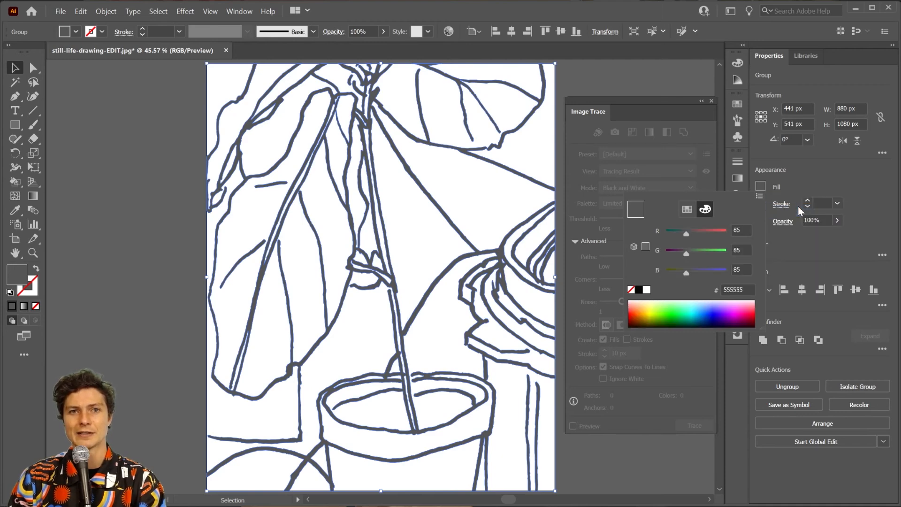
left_click(708, 311)
left_click(689, 311)
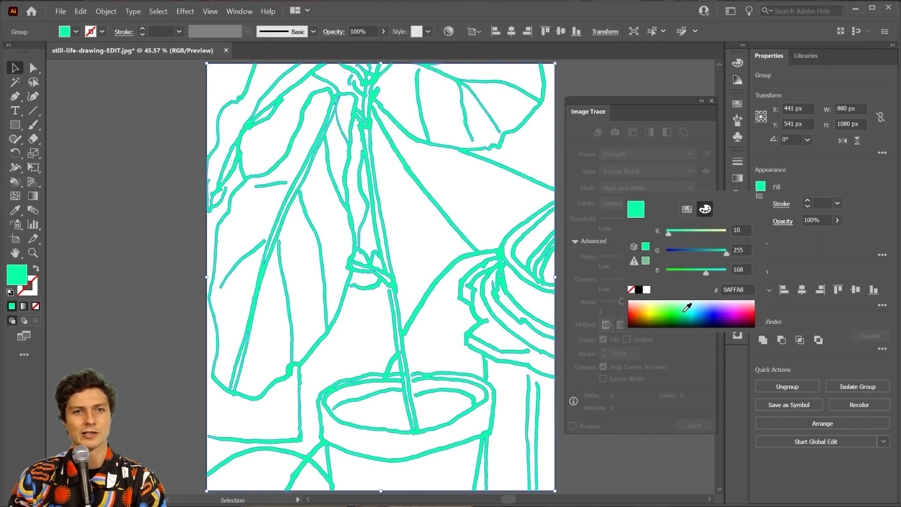
left_click(705, 311)
left_click(741, 309)
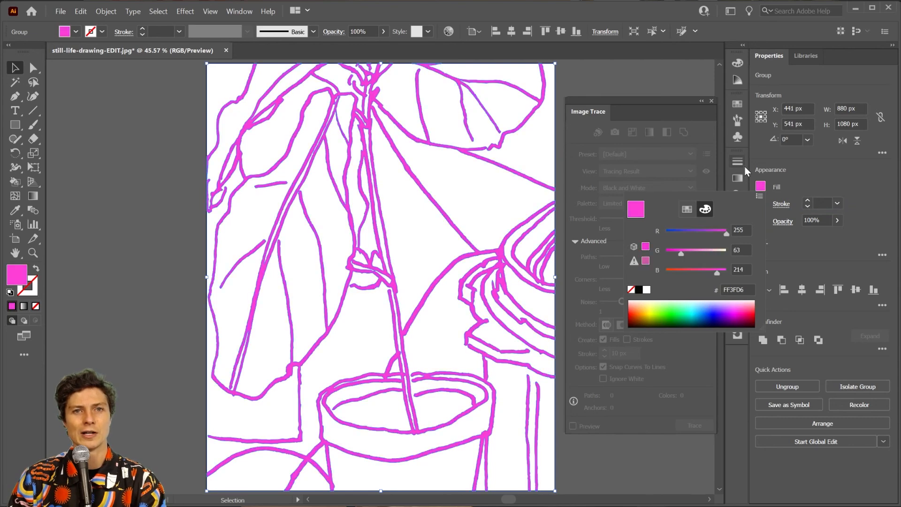
left_click(784, 251)
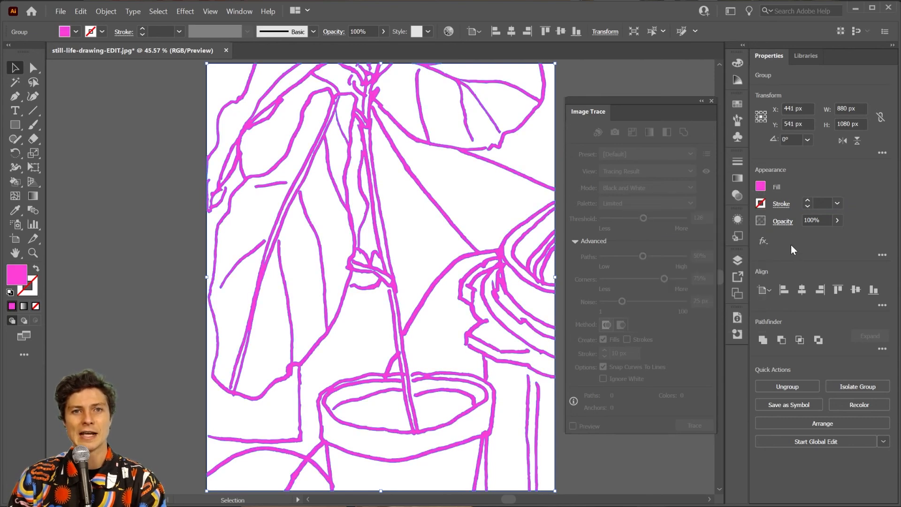
left_click(761, 202)
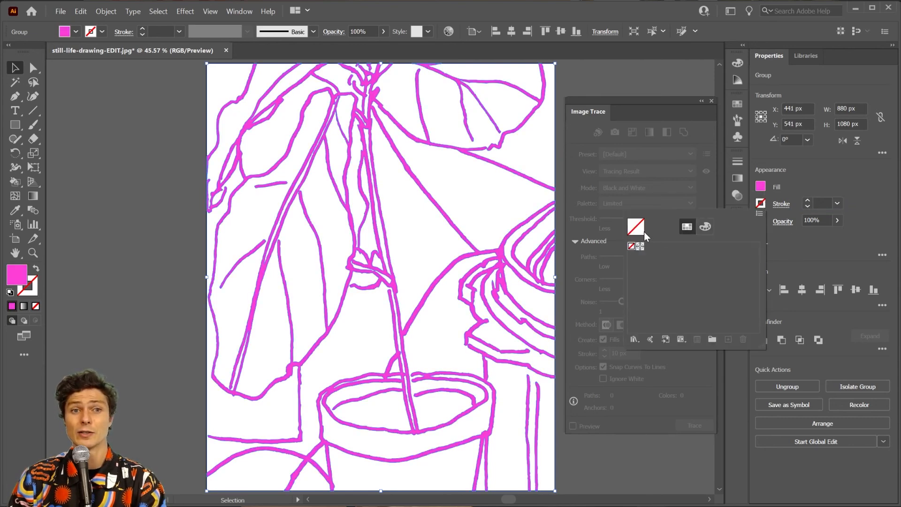
left_click(705, 226)
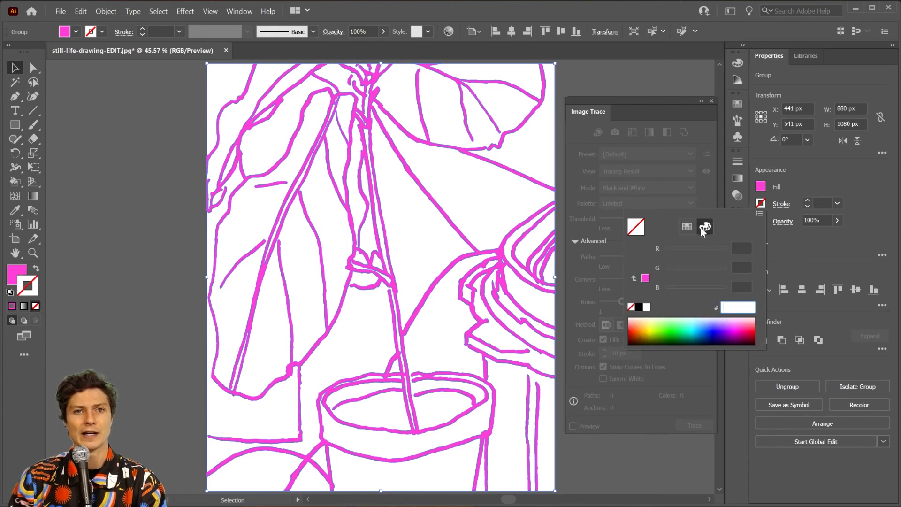
left_click(709, 323)
left_click(711, 331)
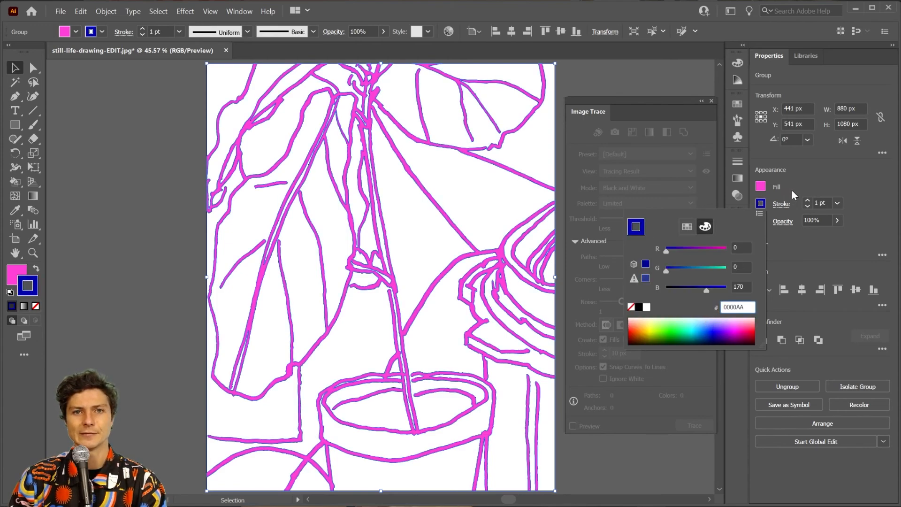
left_click(806, 202)
left_click(806, 202)
left_click(806, 202)
left_click(806, 202)
left_click(806, 202)
left_click(806, 201)
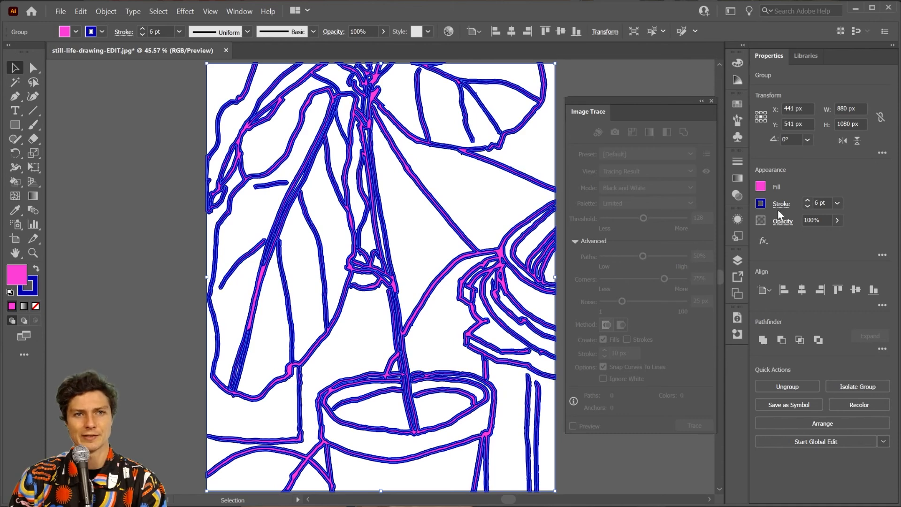
left_click(510, 190)
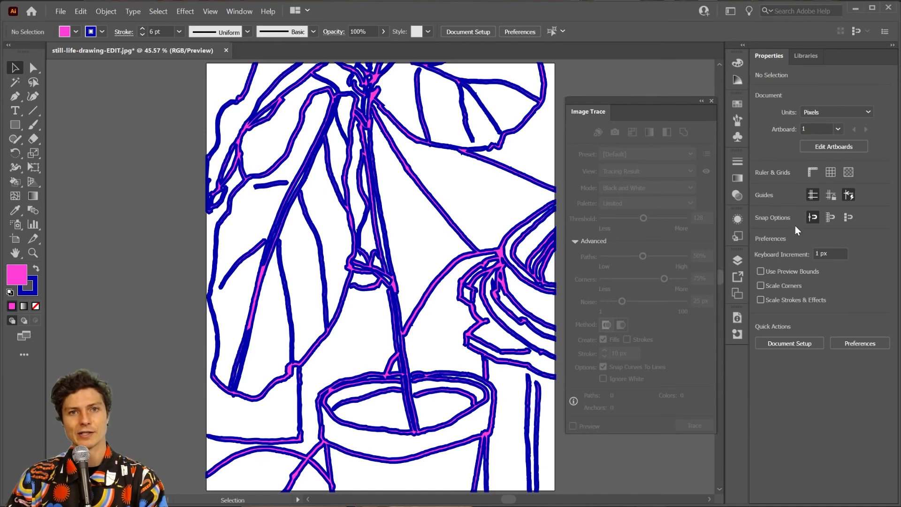
key("ctrl+a")
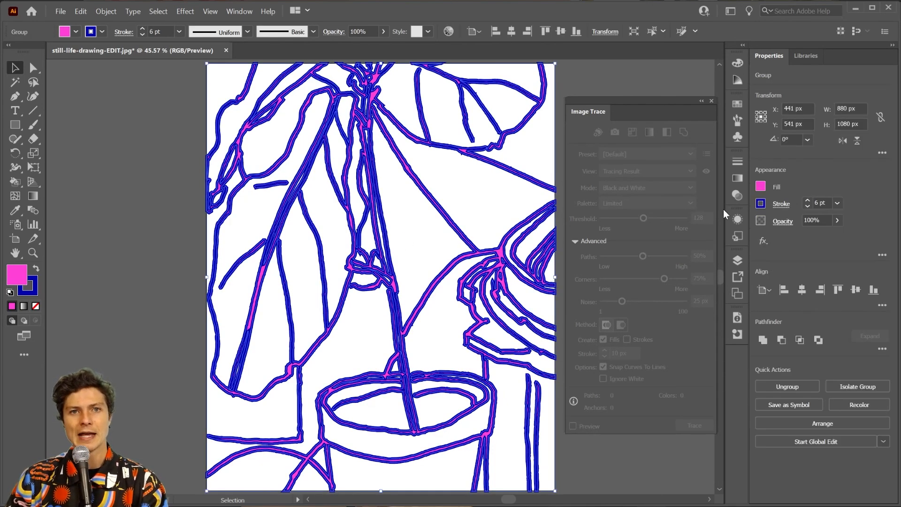
left_click(760, 203)
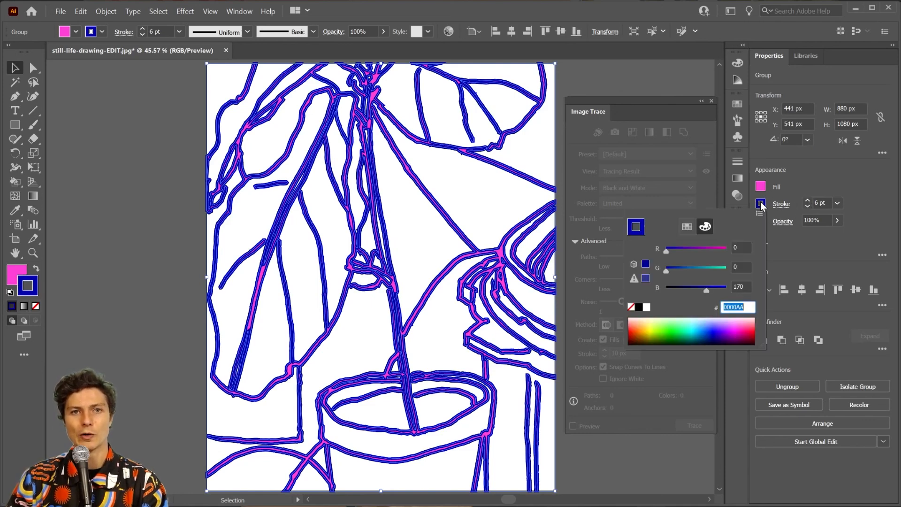
left_click(631, 307)
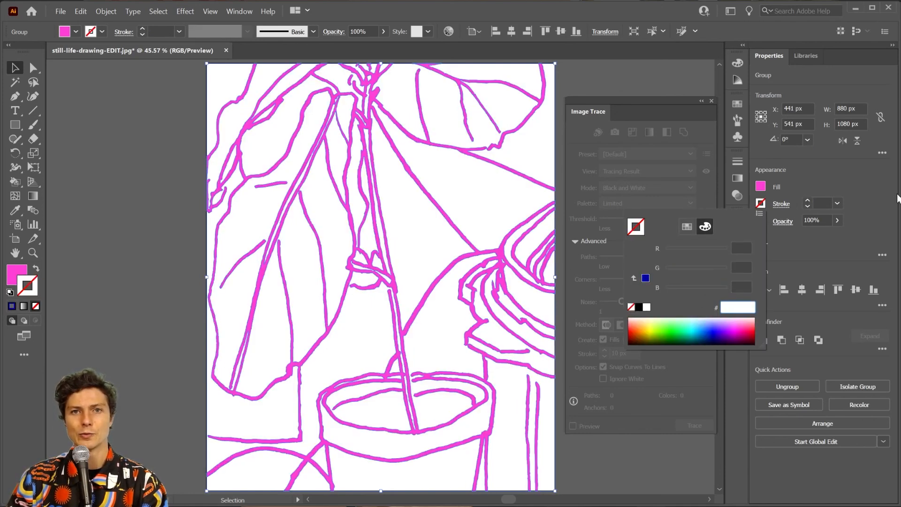